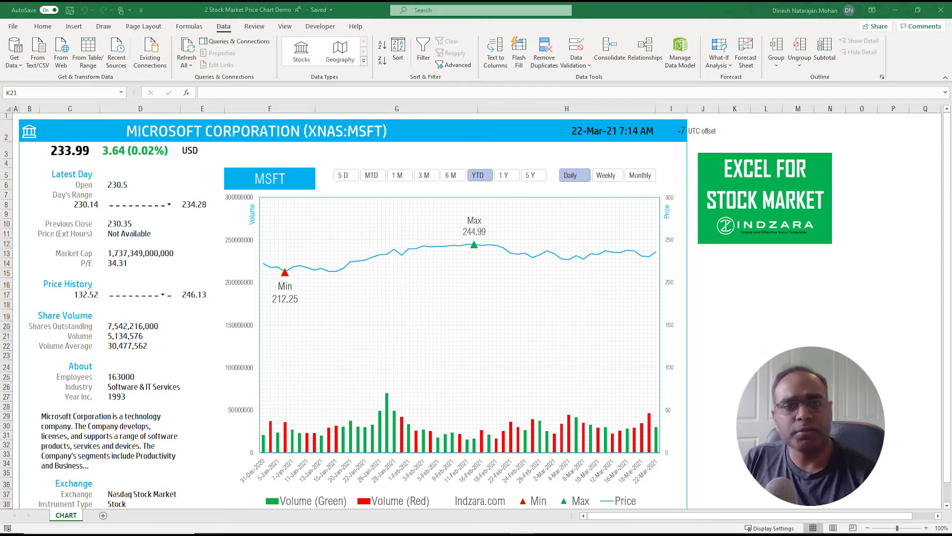
- Enter AAPL as the stock symbol in the header cell and choose the Nasdaq listing of Apple Inc
{"action": "left_click", "coordinate": [256, 131]}
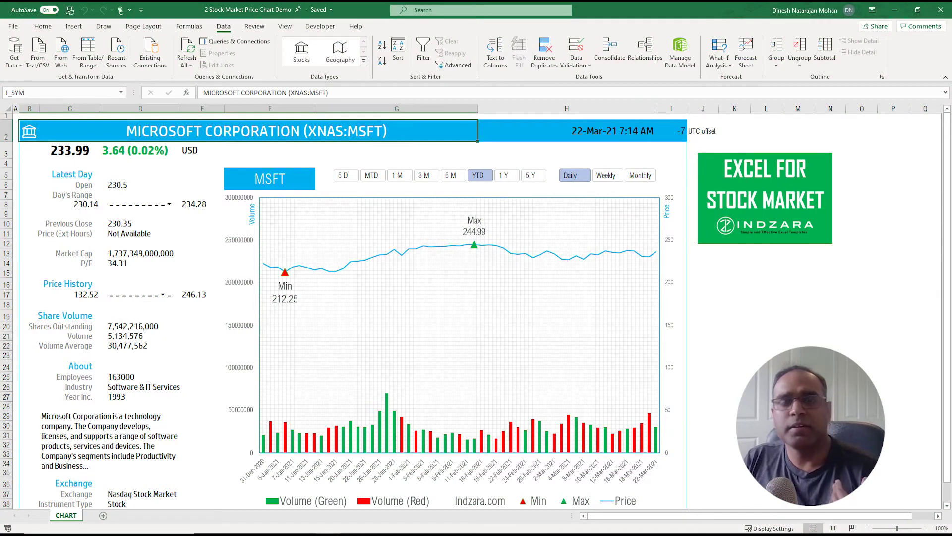
{"action": "type", "text": "AAP:"}
{"action": "key", "text": "Return"}
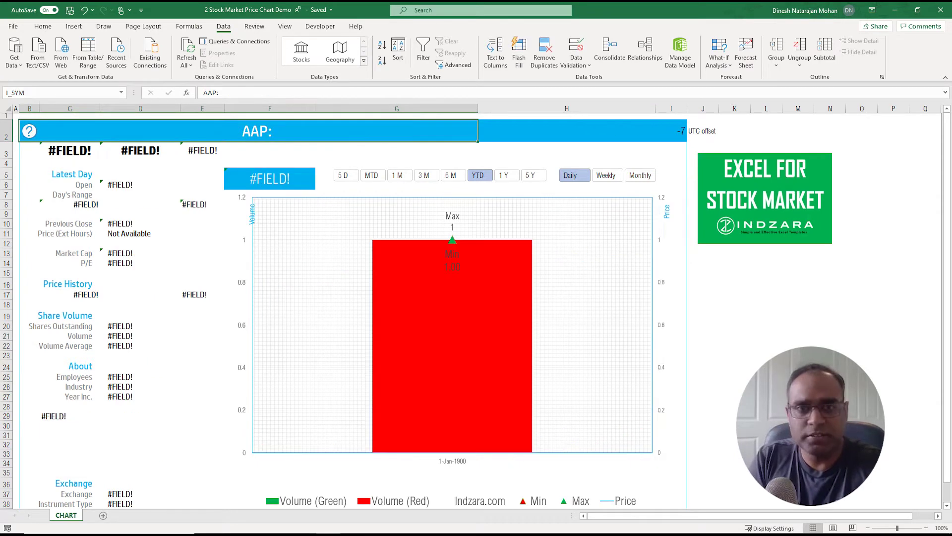
{"action": "type", "text": "AAPL"}
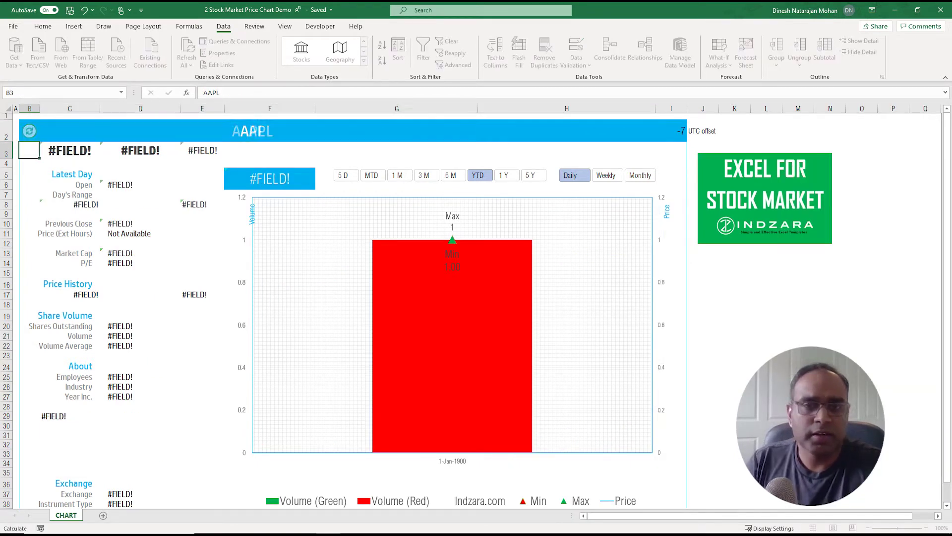
{"action": "key", "text": "Return"}
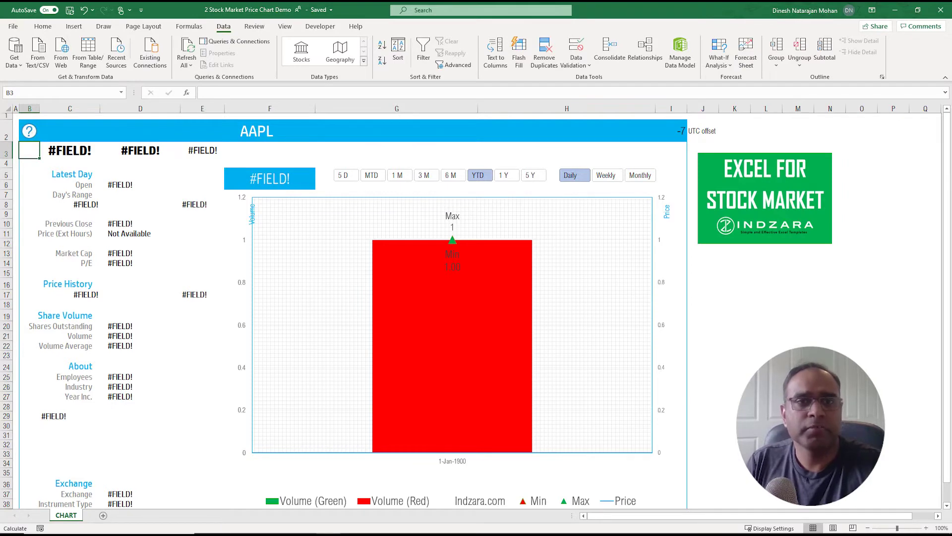
{"action": "left_click", "coordinate": [256, 131]}
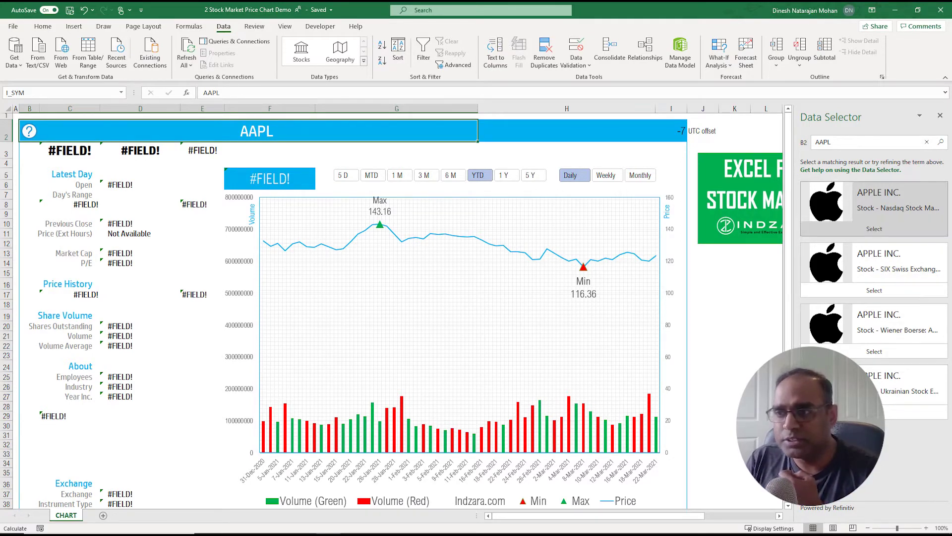
{"action": "left_click", "coordinate": [888, 231]}
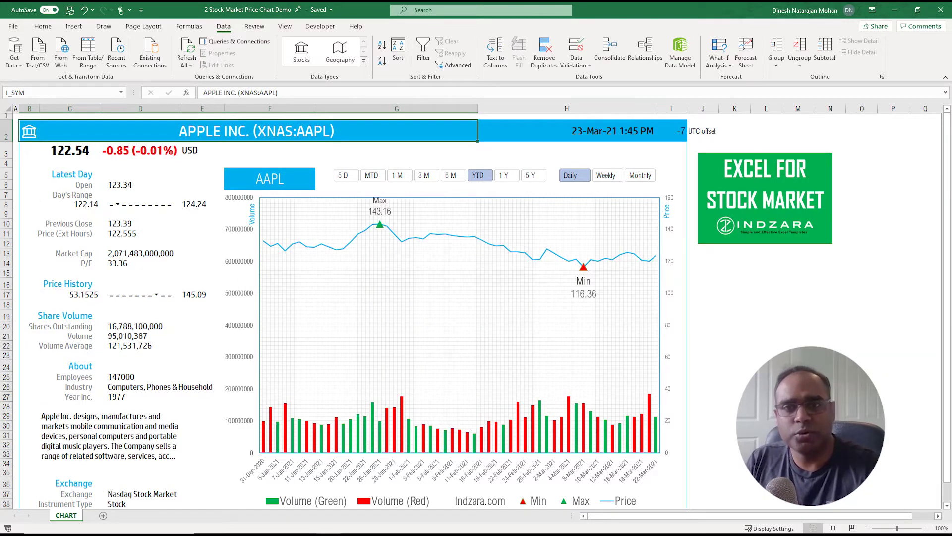
- Enter XNAS:TSLA as the stock symbol and inspect the XNAS exchange code in the cell's content
{"action": "type", "text": "XNAS:"}
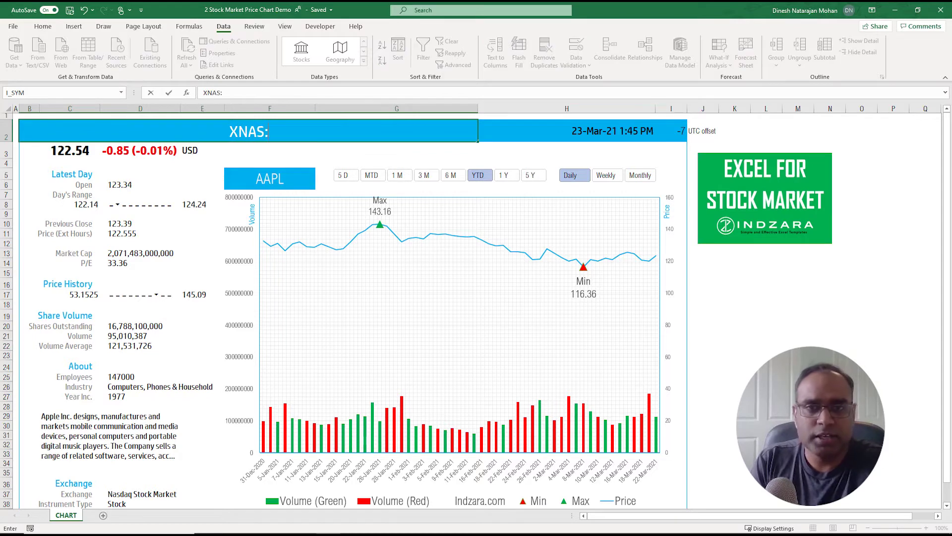
{"action": "type", "text": "TSLA"}
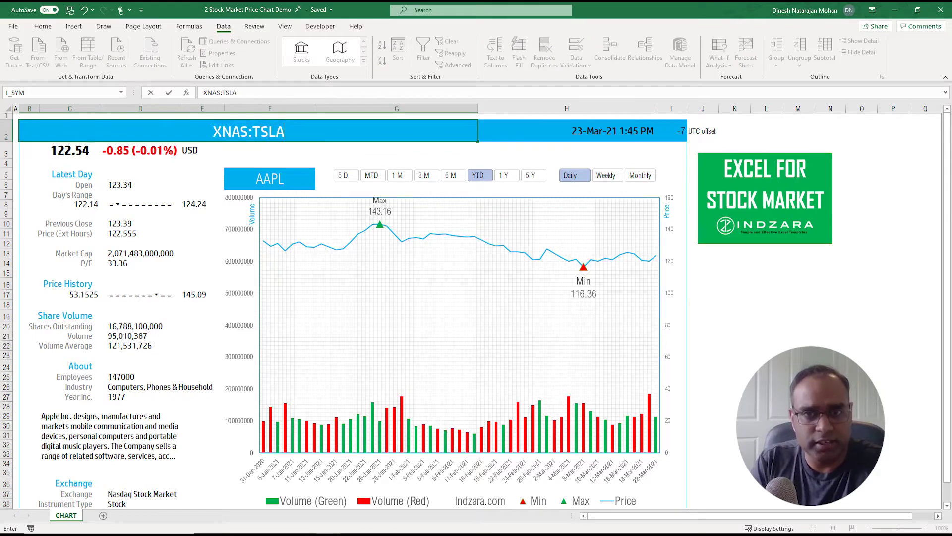
{"action": "key", "text": "Return"}
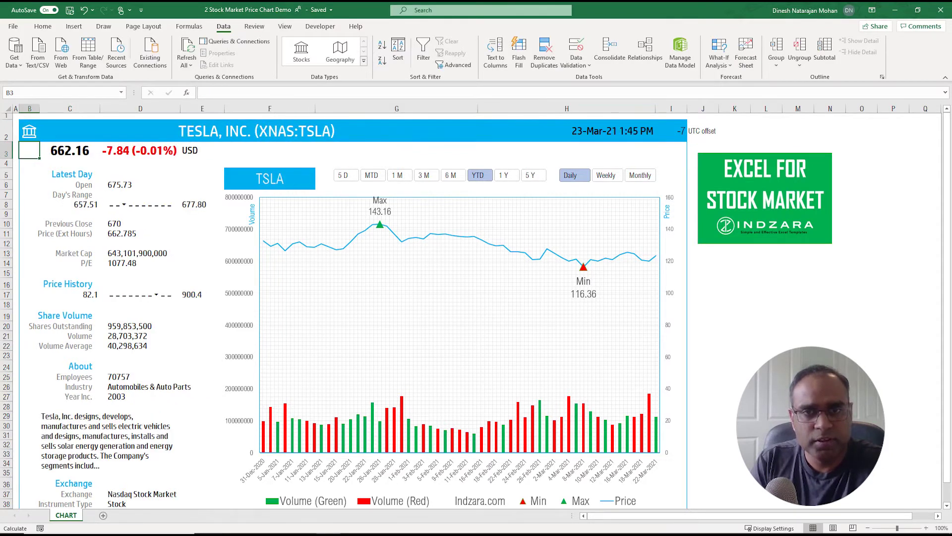
{"action": "left_click", "coordinate": [248, 131]}
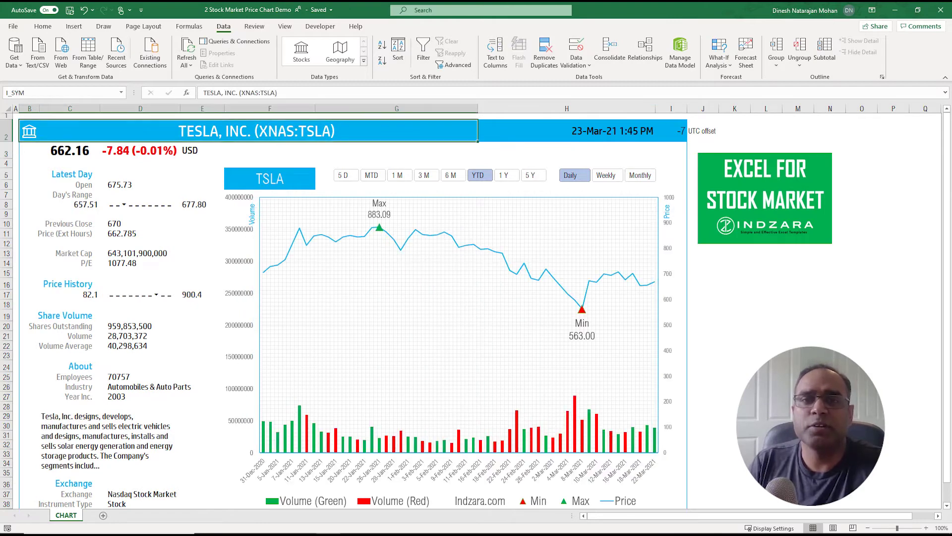
{"action": "left_click_drag", "start_coordinate": [241, 93], "coordinate": [258, 92]}
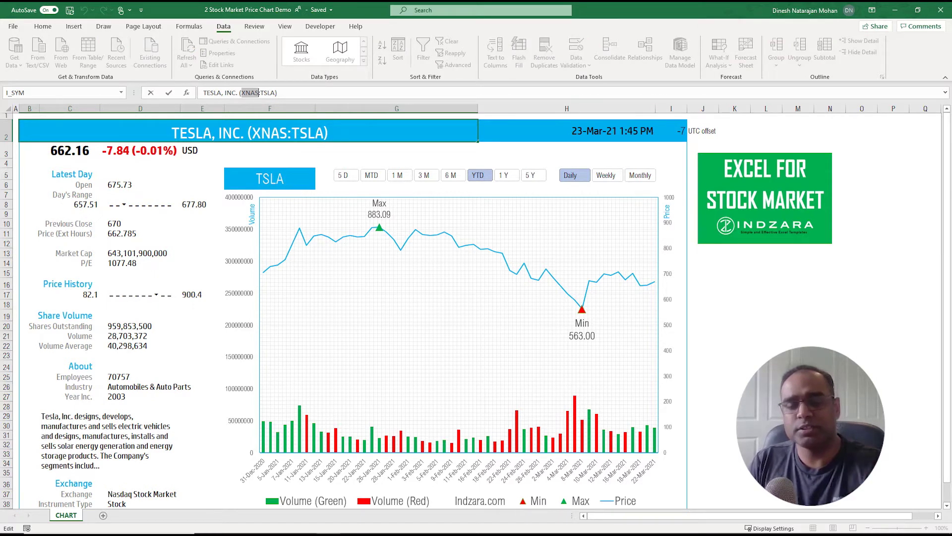
{"action": "key", "text": "Escape"}
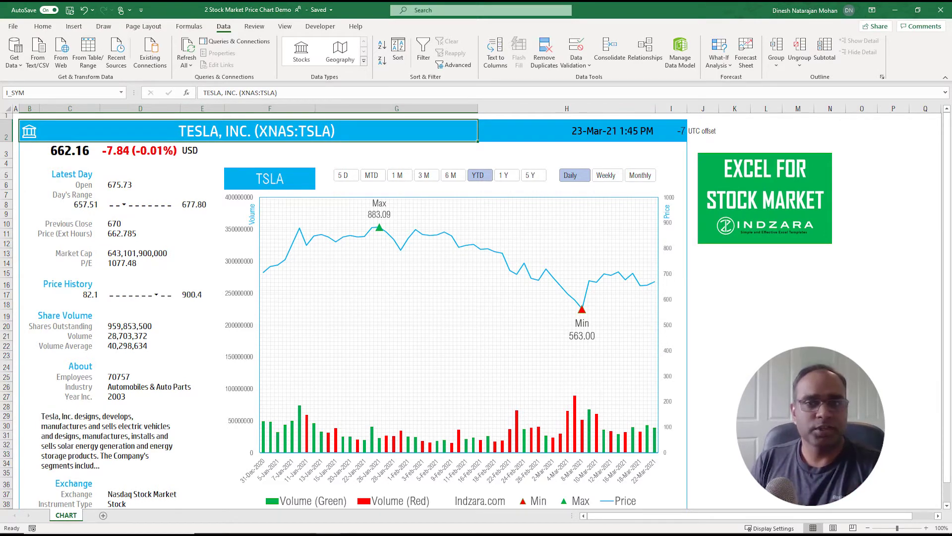
- Enter F as the stock symbol in the header cell and dismiss the list of matching stocks
{"action": "type", "text": "F"}
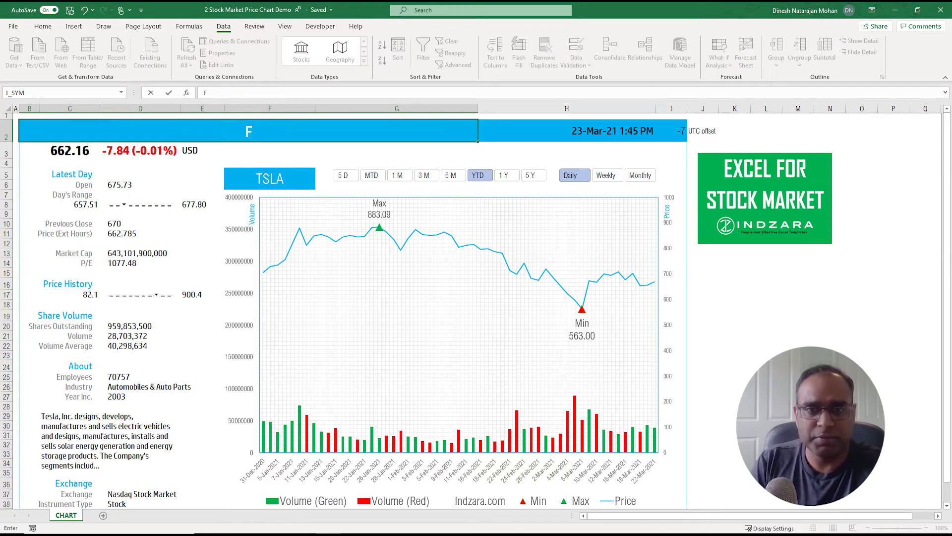
{"action": "key", "text": "Return"}
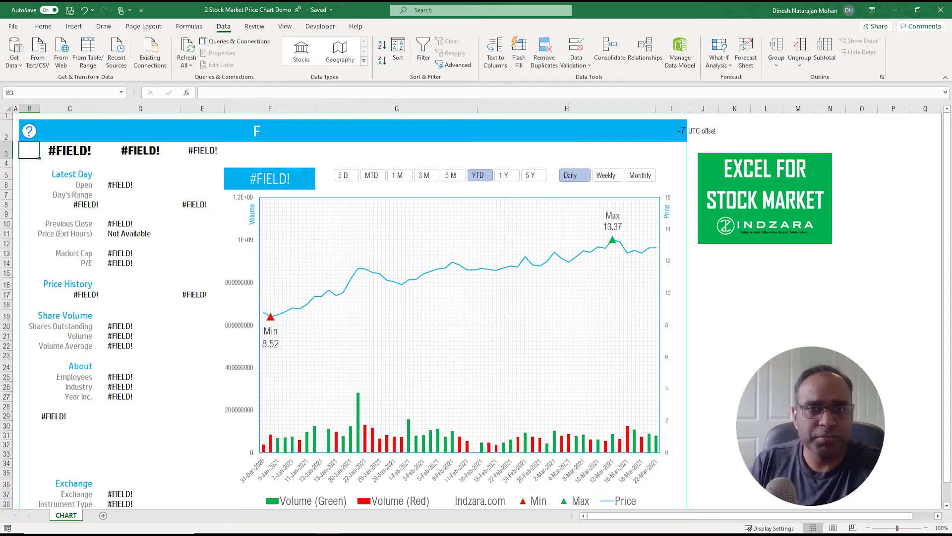
{"action": "left_click", "coordinate": [256, 131]}
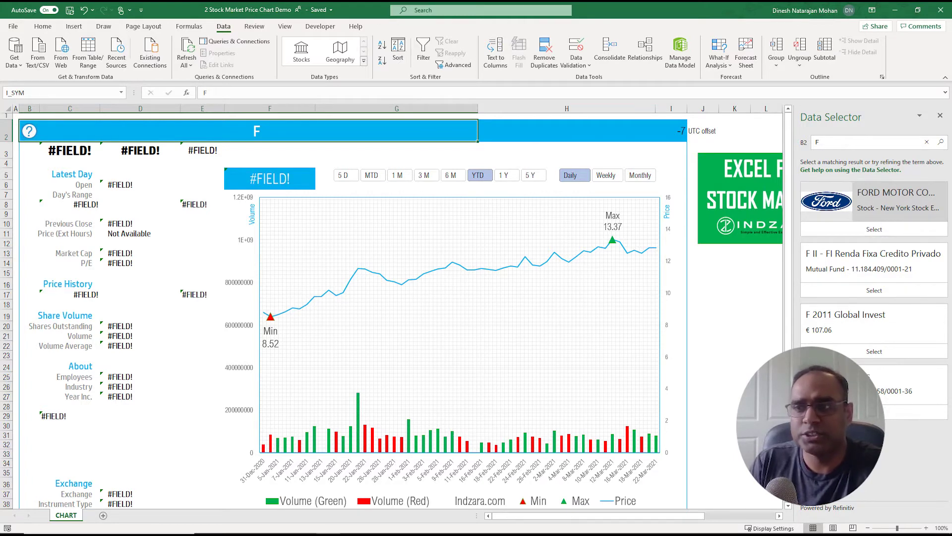
{"action": "key", "text": "Escape"}
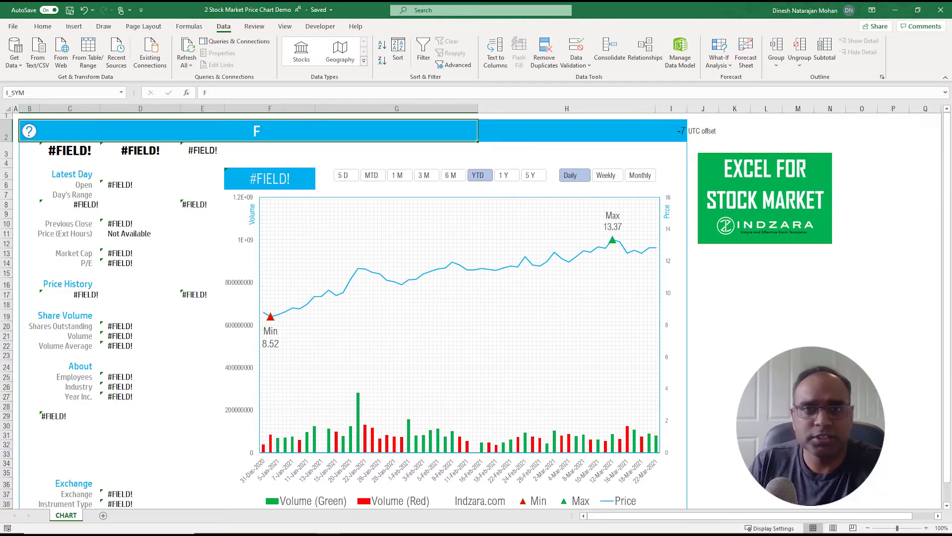
- Load Ford Motor Company by entering XNYS:F as the stock symbol with its exchange code
{"action": "type", "text": "XN"}
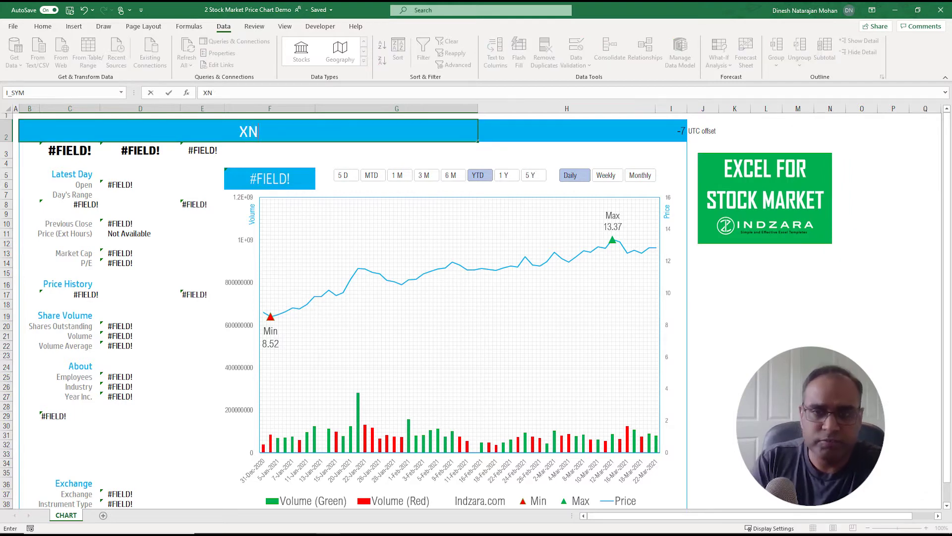
{"action": "type", "text": "YS:F"}
{"action": "key", "text": "Return"}
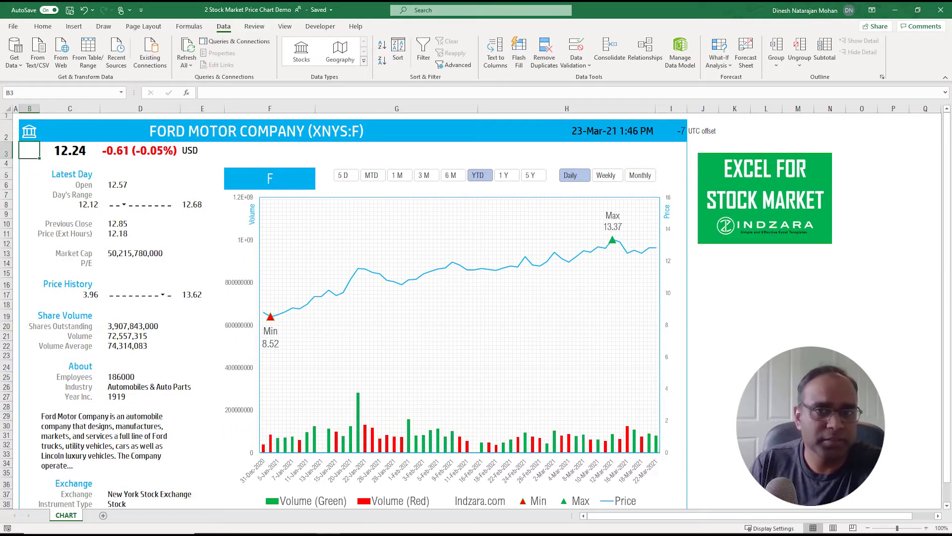
- Enter MSFT as the stock symbol, reopen the data type matching for that cell, and choose Microsoft Corporation (XNAS:MSFT)
{"action": "left_click", "coordinate": [256, 130]}
{"action": "type", "text": "MSFT"}
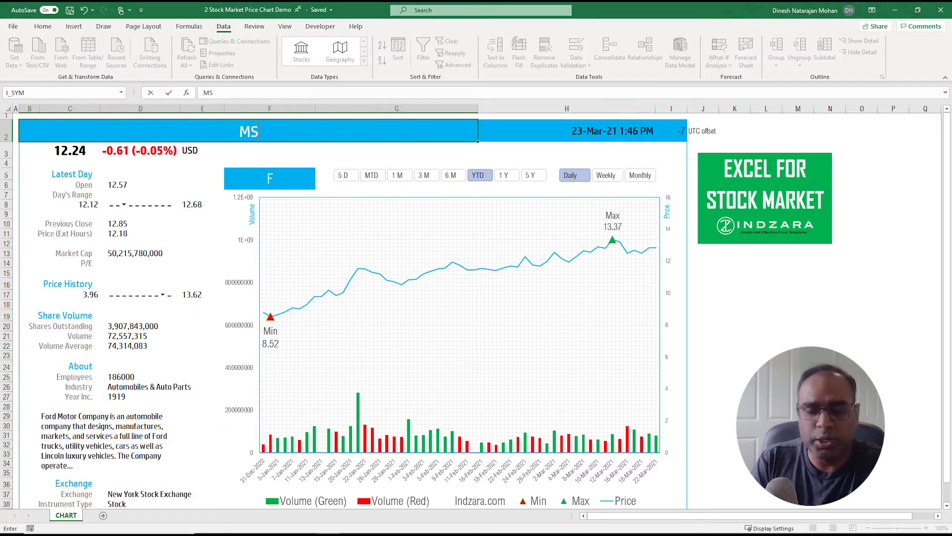
{"action": "key", "text": "Return"}
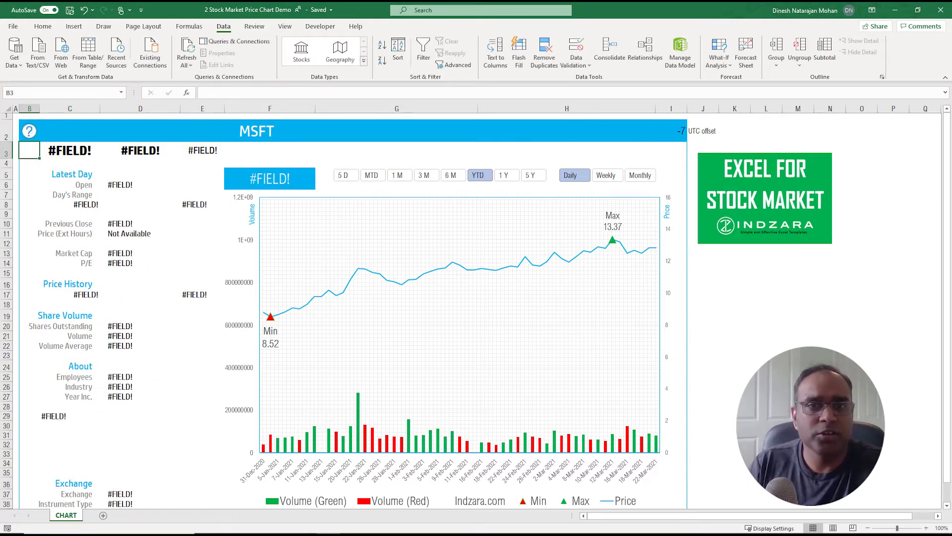
{"action": "left_click", "coordinate": [257, 131]}
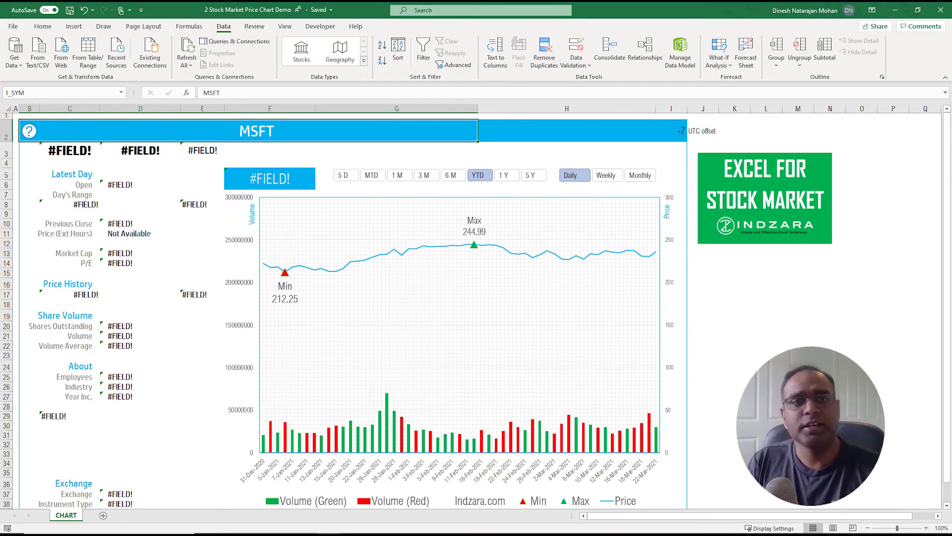
{"action": "right_click", "coordinate": [110, 131]}
{"action": "mouse_move", "coordinate": [143, 227]}
{"action": "left_click", "coordinate": [248, 242]}
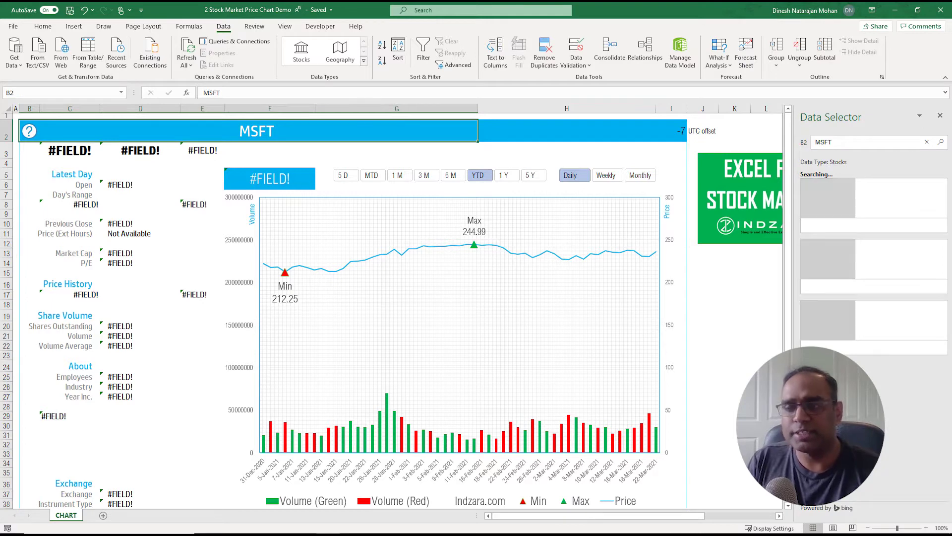
{"action": "left_click", "coordinate": [869, 229]}
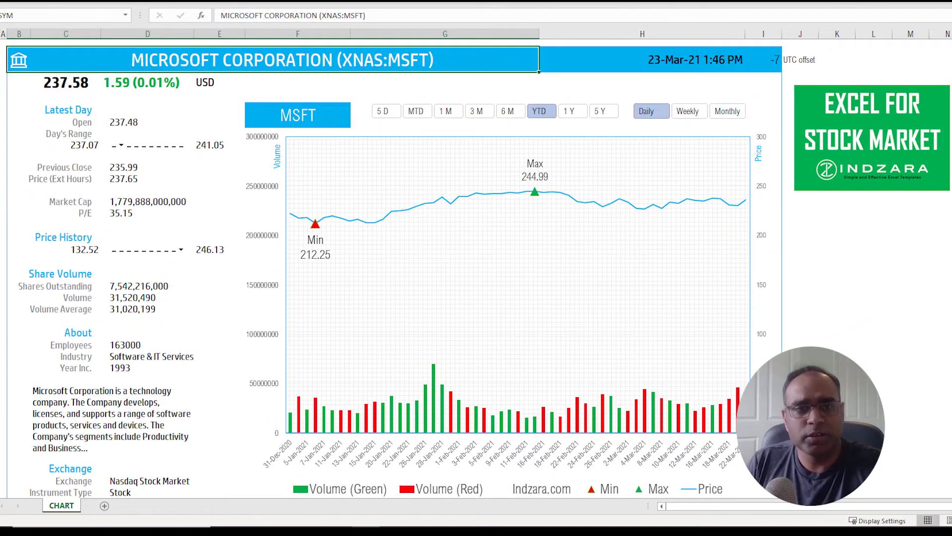
- View the price chart over the 6 M, 3 M, 5 Y and YTD ranges, switching the interval to Weekly and back to Daily
{"action": "left_click", "coordinate": [65, 82]}
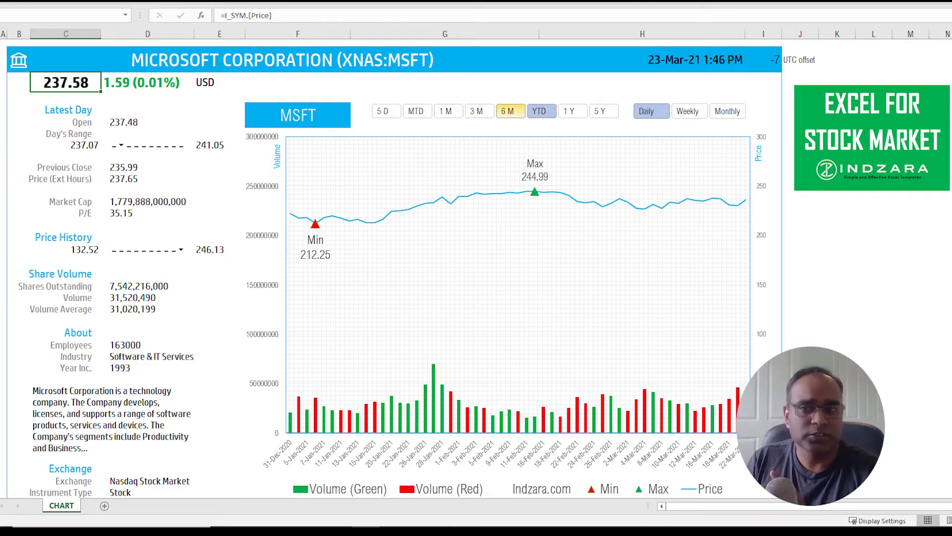
{"action": "left_click", "coordinate": [511, 111]}
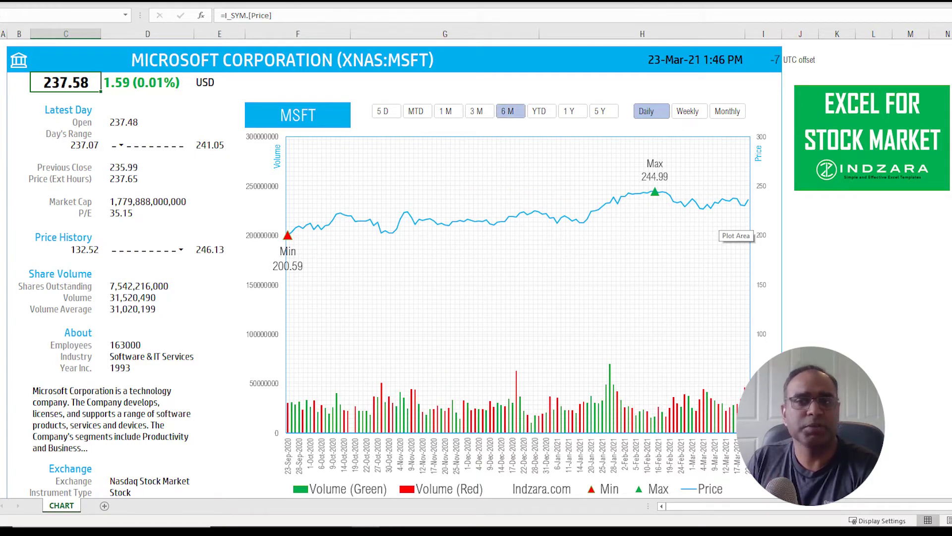
{"action": "left_click", "coordinate": [476, 111]}
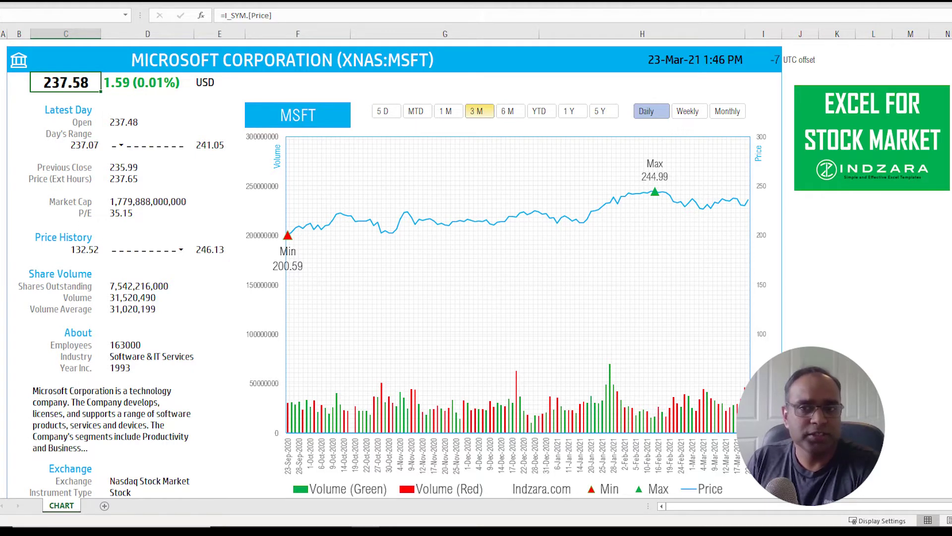
{"action": "left_click", "coordinate": [600, 111]}
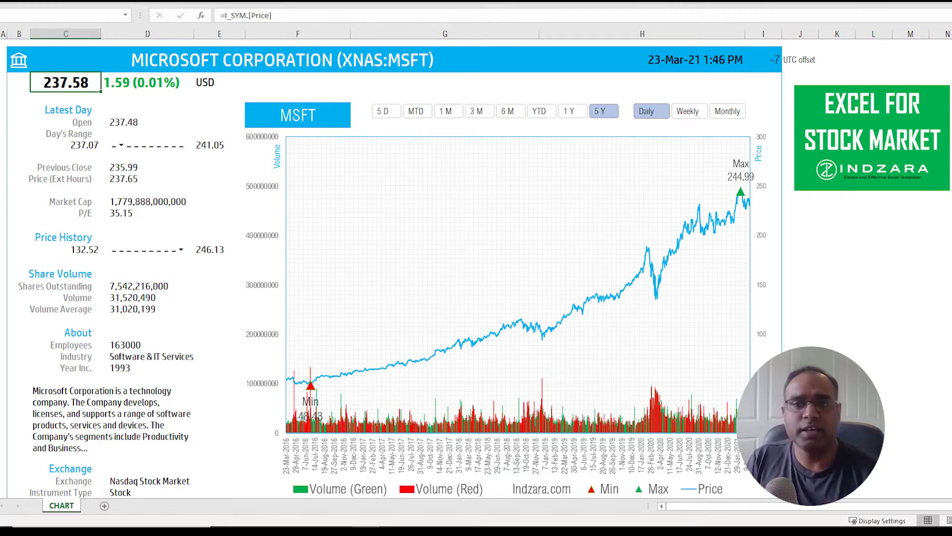
{"action": "left_click", "coordinate": [541, 111]}
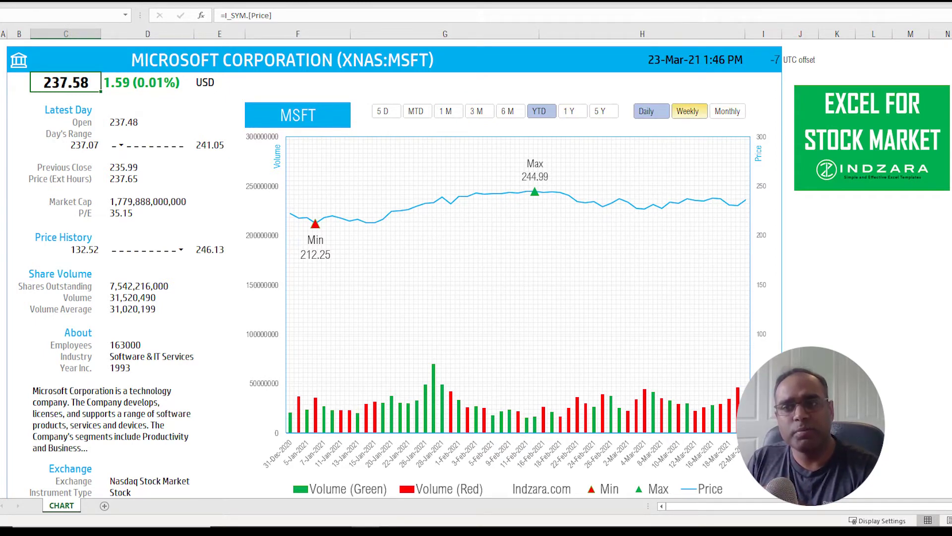
{"action": "left_click", "coordinate": [688, 111]}
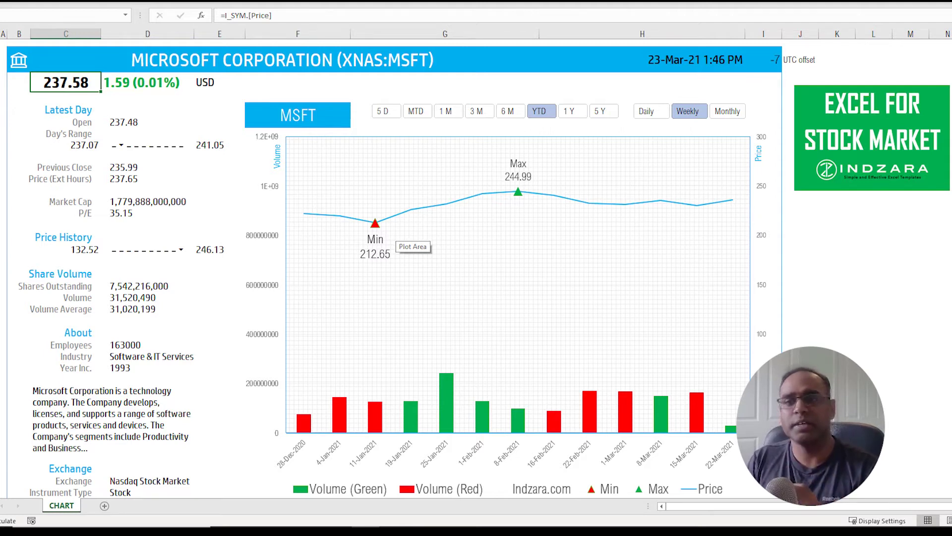
{"action": "left_click", "coordinate": [650, 111]}
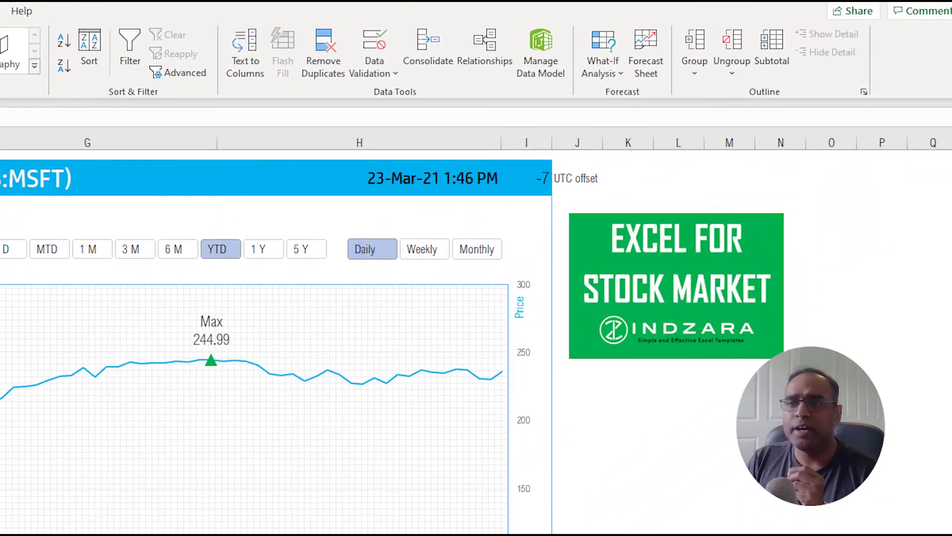
- Examine the date-and-time cell in the header, its UTC offset cell and the stock symbol cell
{"action": "left_click", "coordinate": [359, 177]}
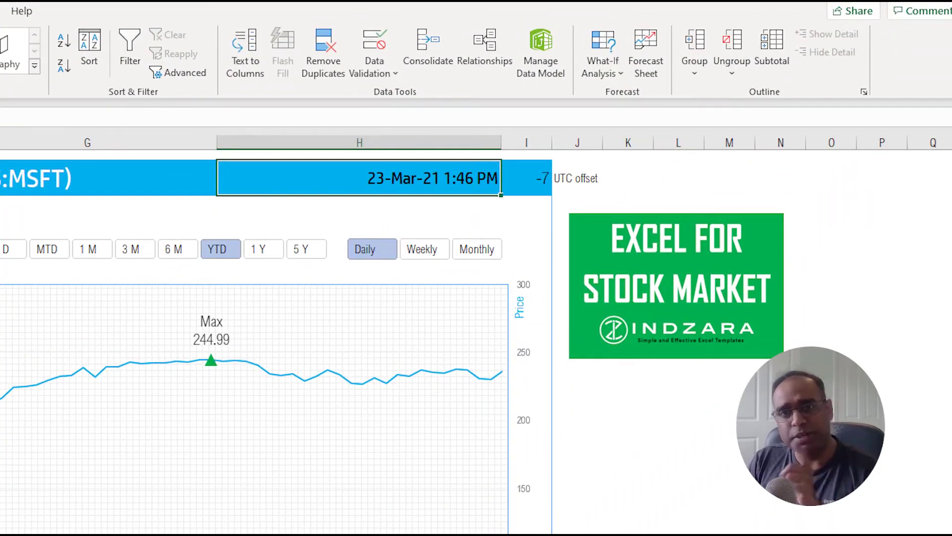
{"action": "left_click", "coordinate": [526, 177]}
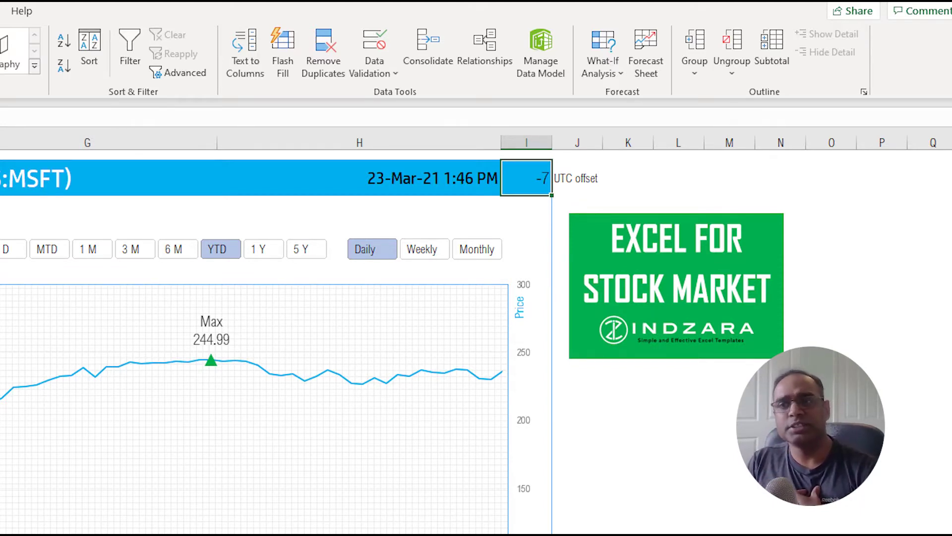
{"action": "left_click", "coordinate": [358, 177]}
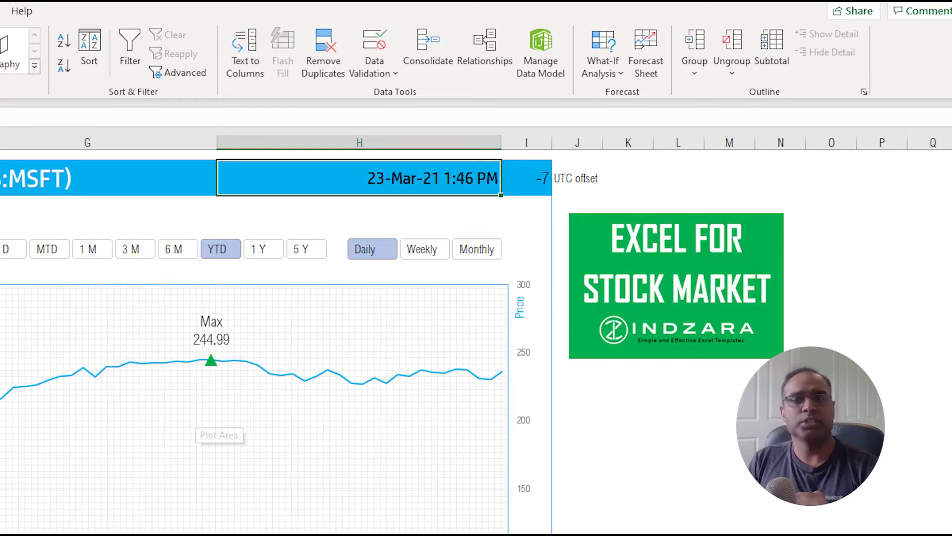
{"action": "left_click", "coordinate": [35, 178]}
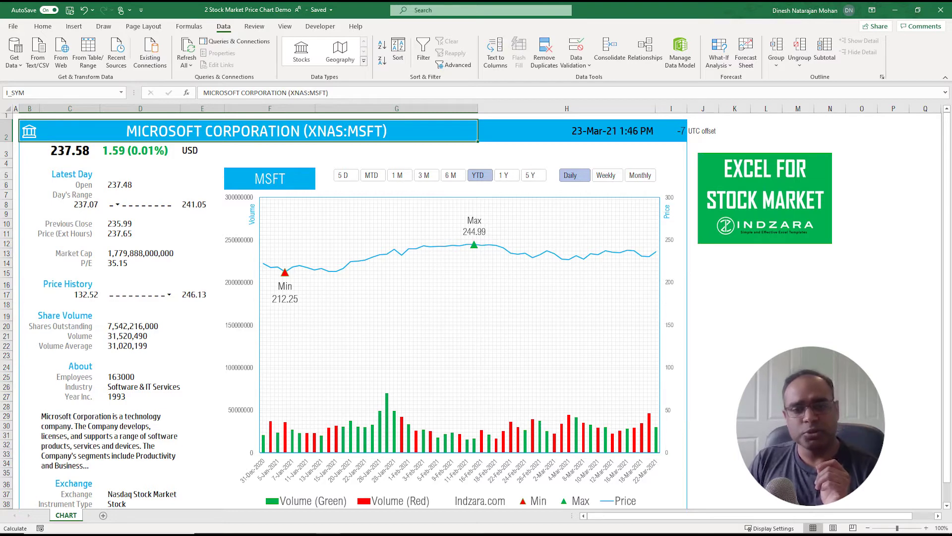
{"action": "left_click", "coordinate": [766, 304]}
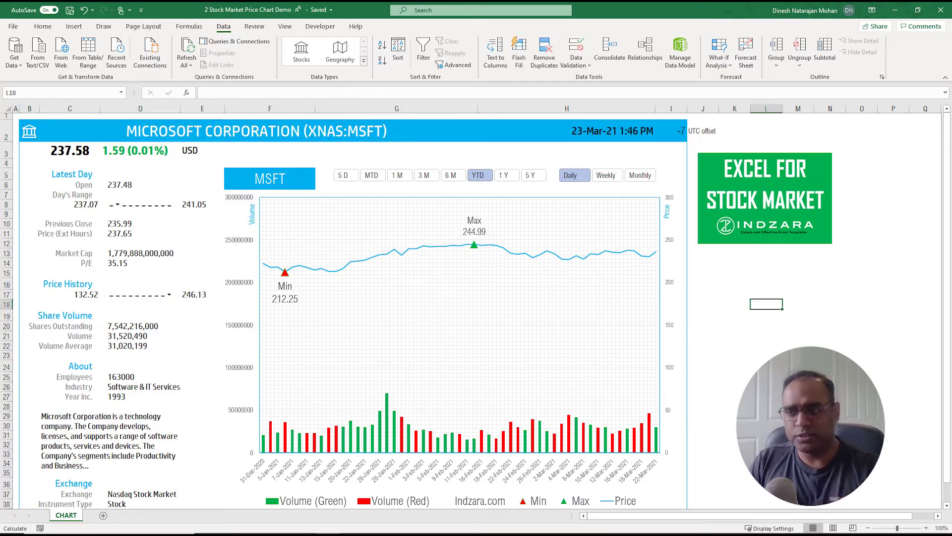
- Start a STOCKHISTORY formula in cell L17 with the stock symbol cell I_SYM as its stock argument
{"action": "left_click", "coordinate": [765, 294]}
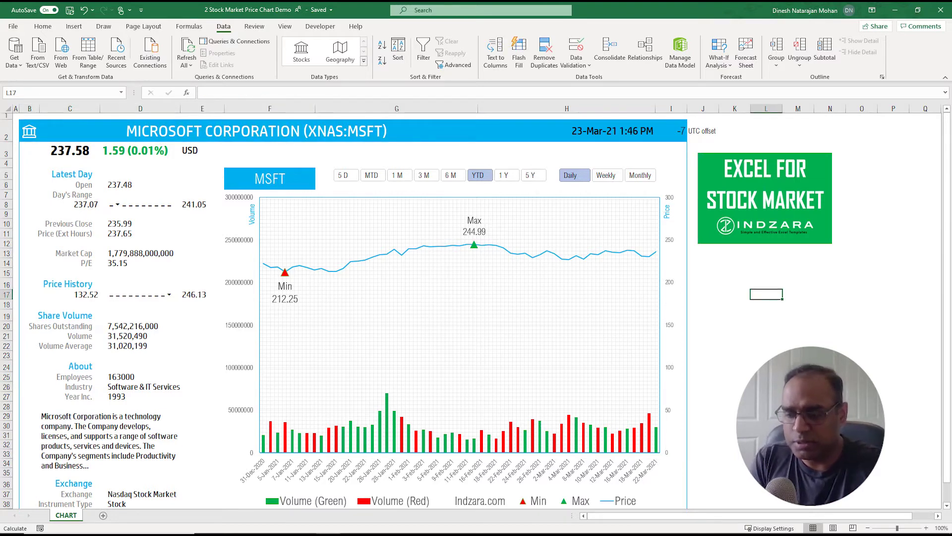
{"action": "type", "text": "=stockhistory"}
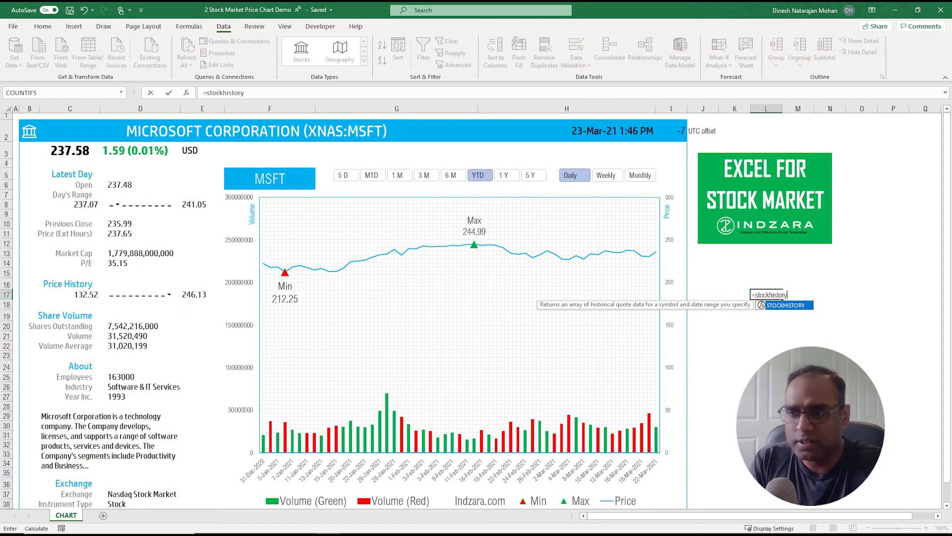
{"action": "type", "text": "("}
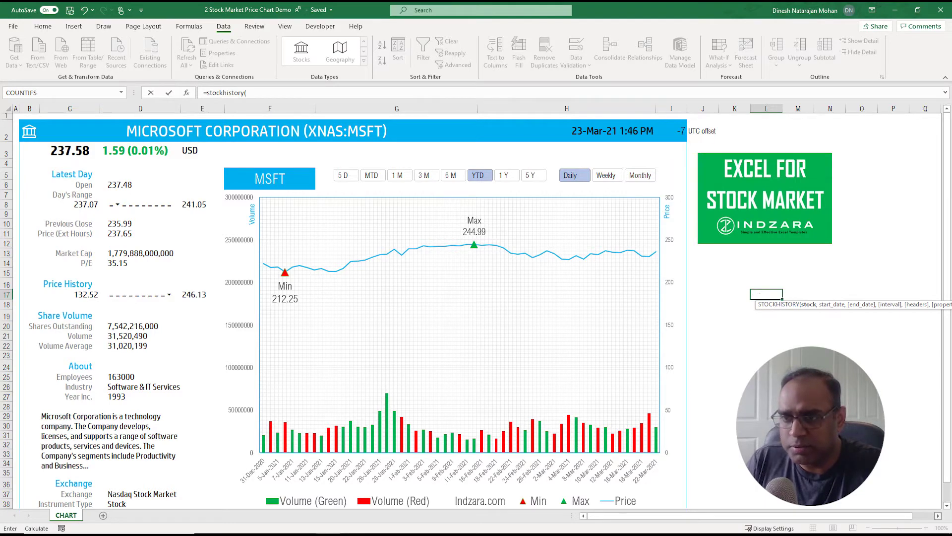
{"action": "scroll", "coordinate": [476, 307], "scroll_direction": "right", "scroll_amount": 3}
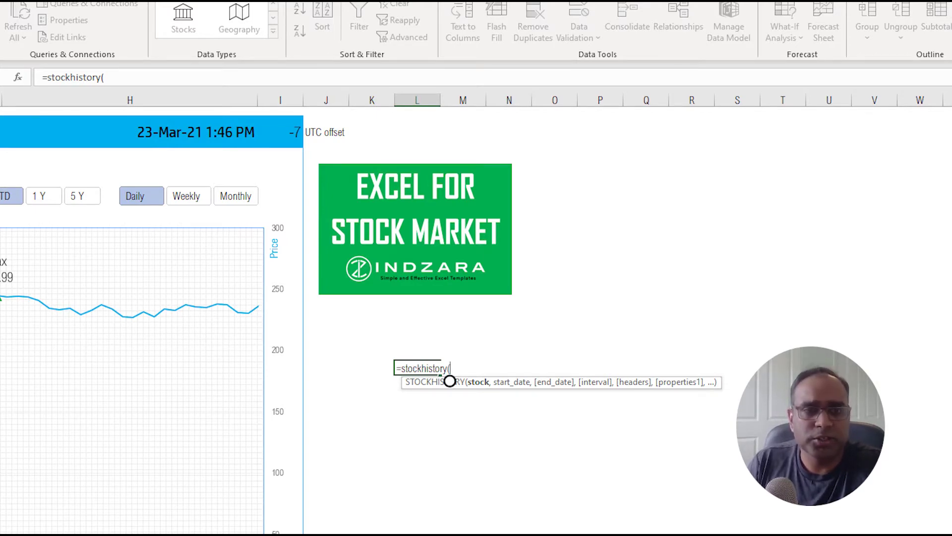
{"action": "left_click", "coordinate": [1, 132]}
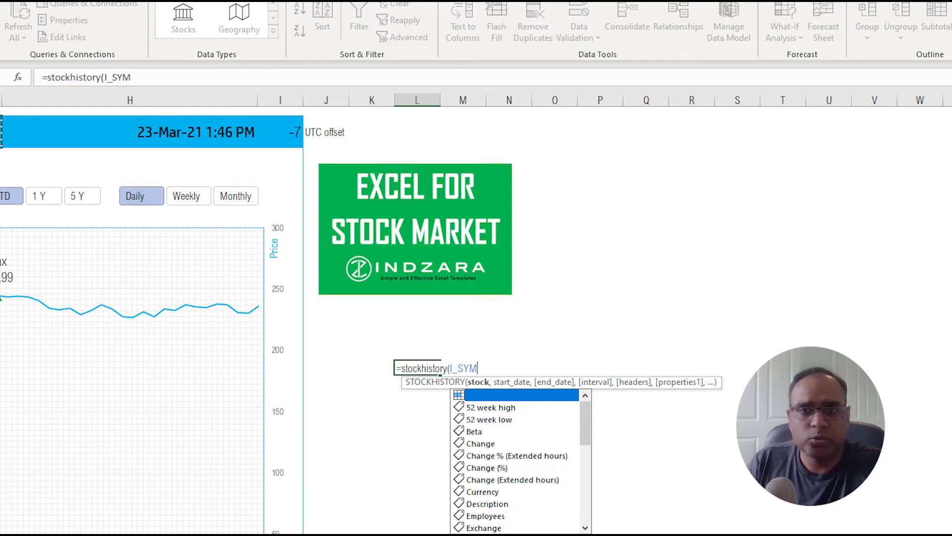
{"action": "left_click", "coordinate": [131, 77]}
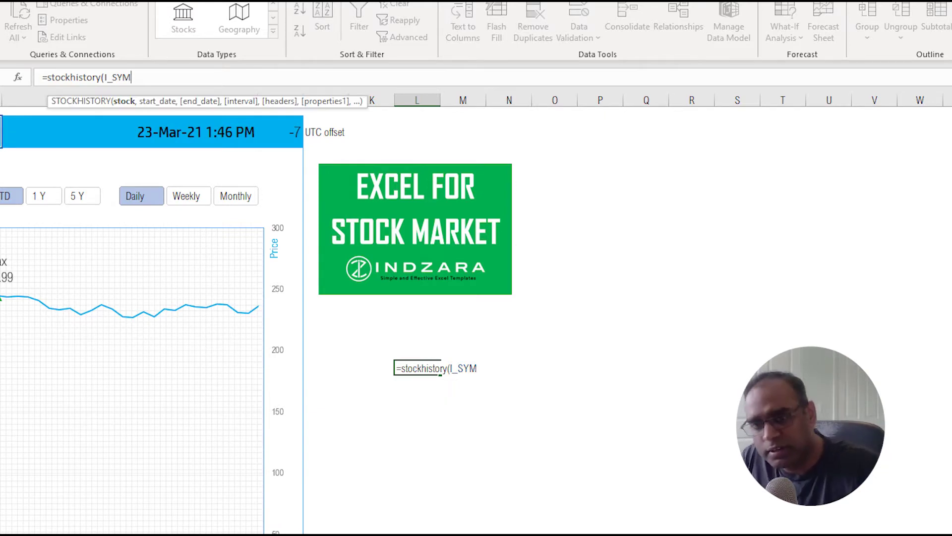
{"action": "type", "text": ","}
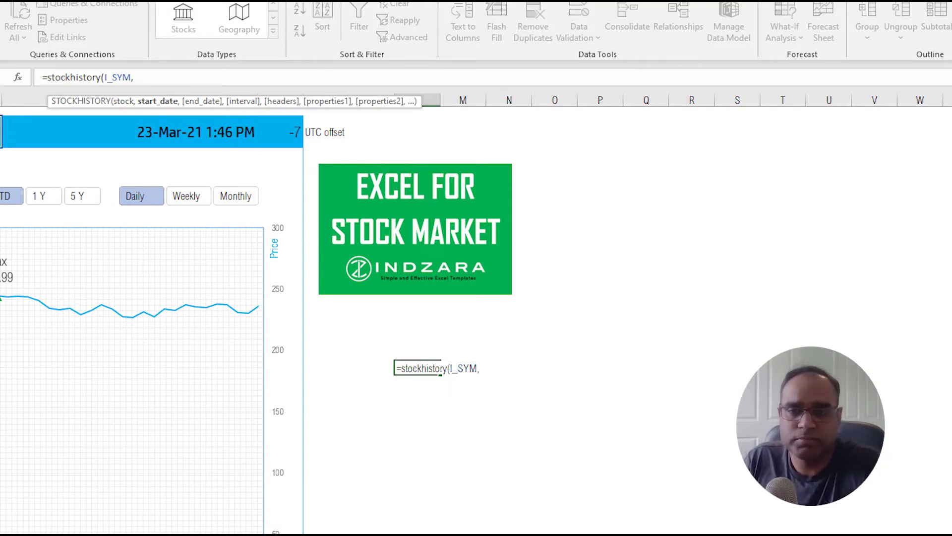
{"action": "key", "text": "BackSpace"}
{"action": "type", "text": ","}
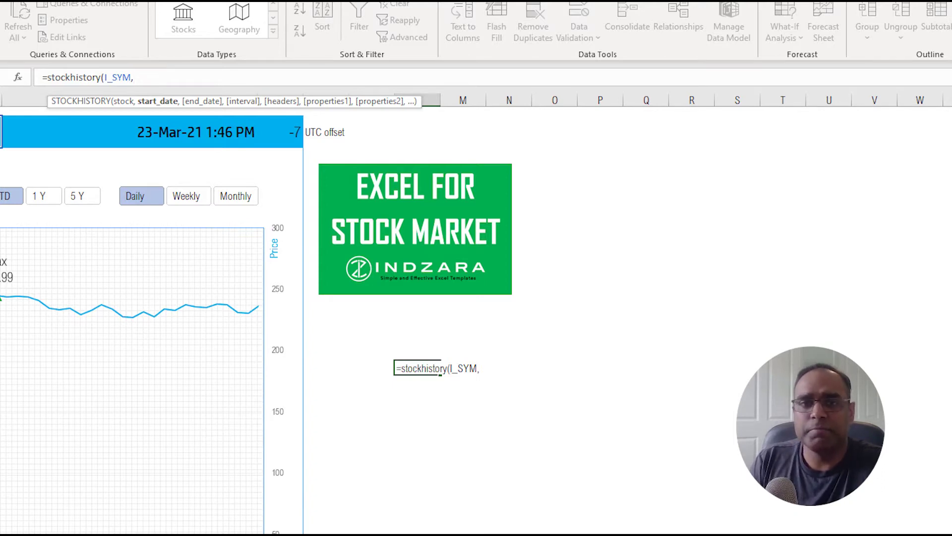
- Reference cell O17 as the start date and cell O18 as the end date in the STOCKHISTORY formula
{"action": "left_click", "coordinate": [554, 367]}
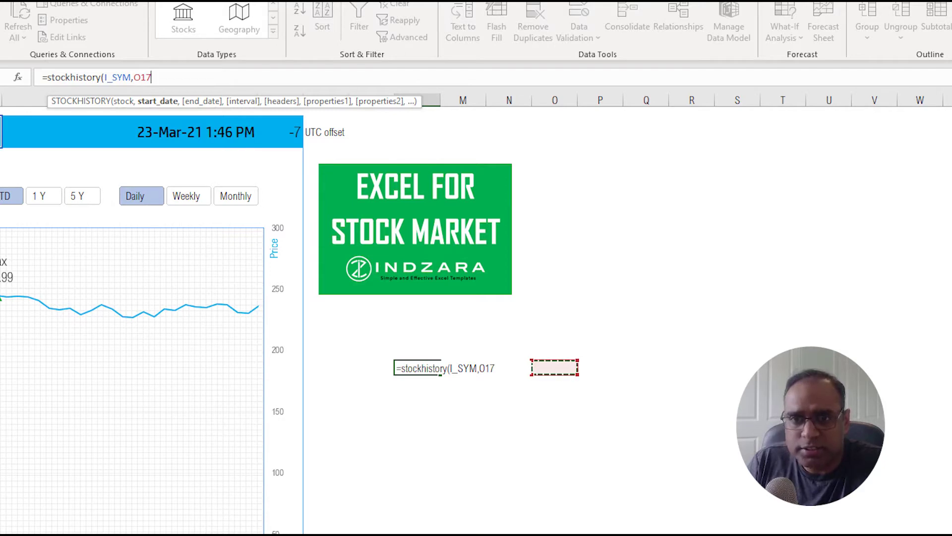
{"action": "type", "text": ","}
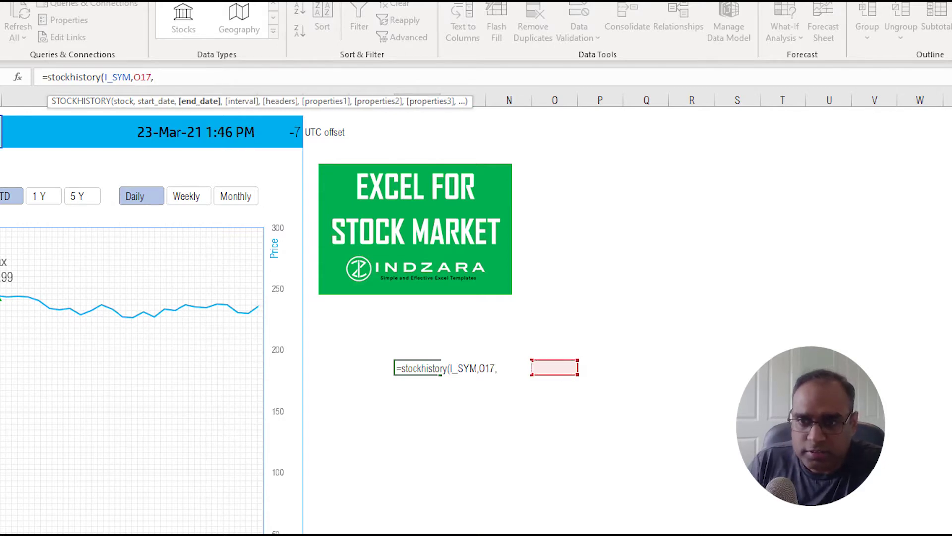
{"action": "key", "text": "Right"}
{"action": "key", "text": "Right"}
{"action": "key", "text": "Right"}
{"action": "key", "text": "Down"}
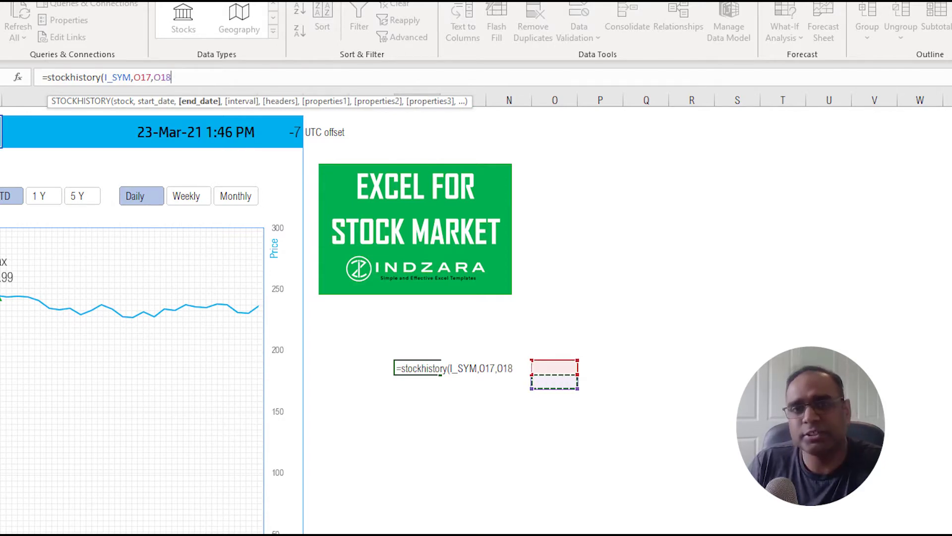
- Set the formula's interval argument to 0 (Daily) and its headers argument to 1 (Show header)
{"action": "type", "text": ","}
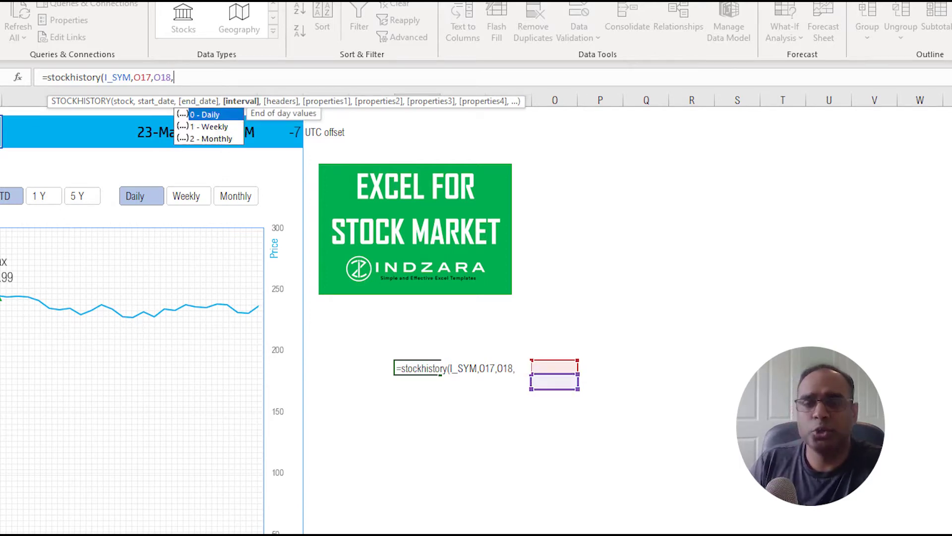
{"action": "type", "text": "0"}
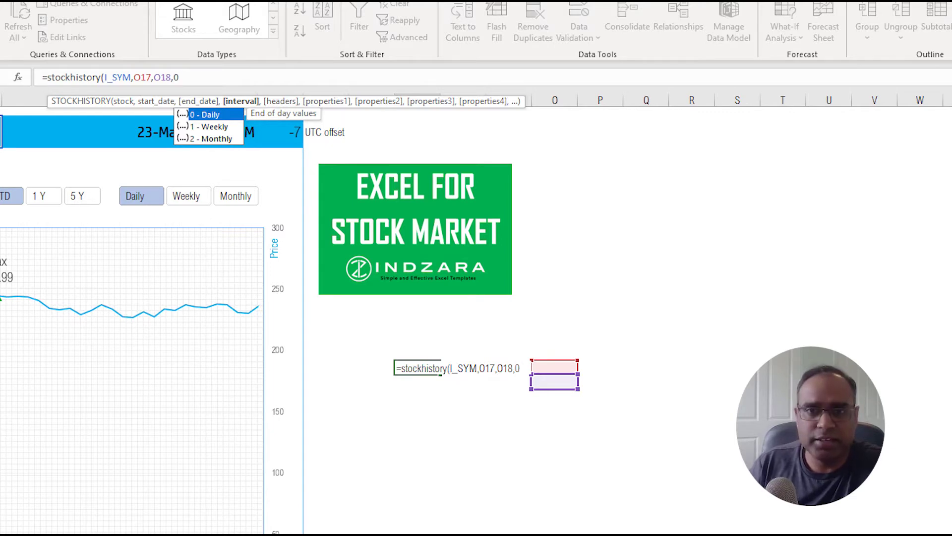
{"action": "type", "text": ","}
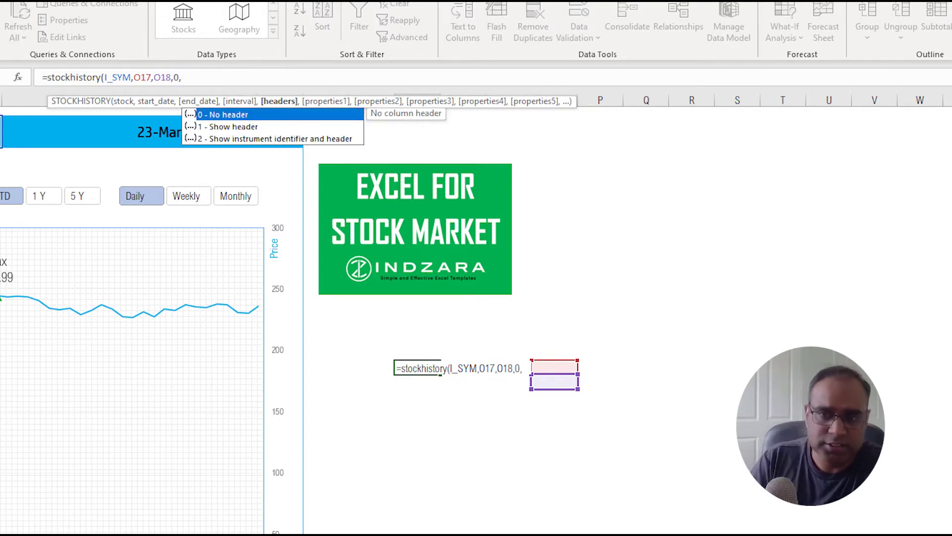
{"action": "type", "text": "1,"}
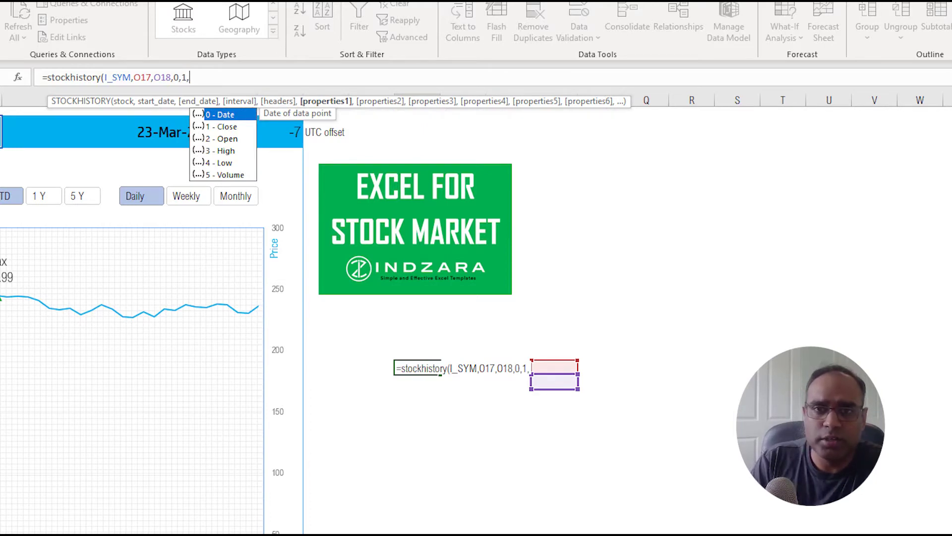
- Complete the STOCKHISTORY formula with properties 0 (Date), 1 (Close) and 5 (Volume)
{"action": "type", "text": "0"}
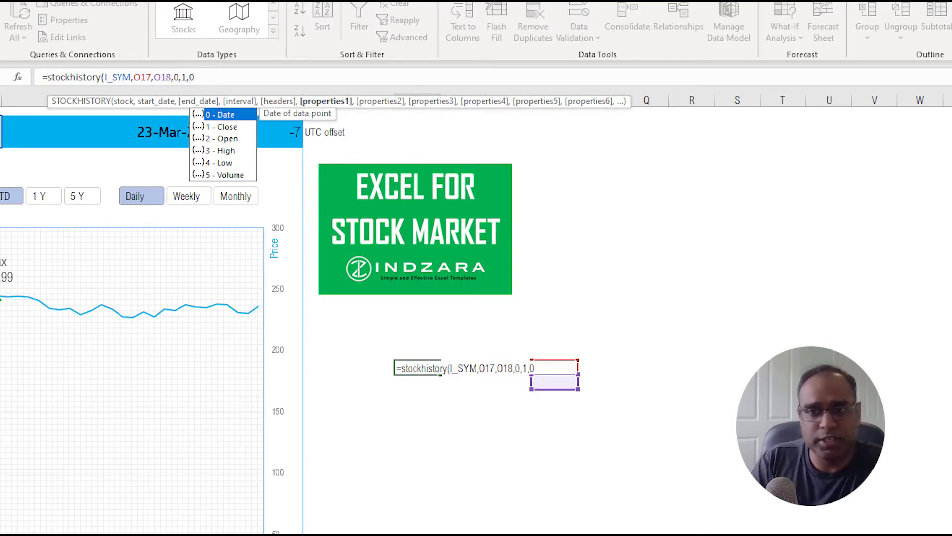
{"action": "type", "text": ",1,"}
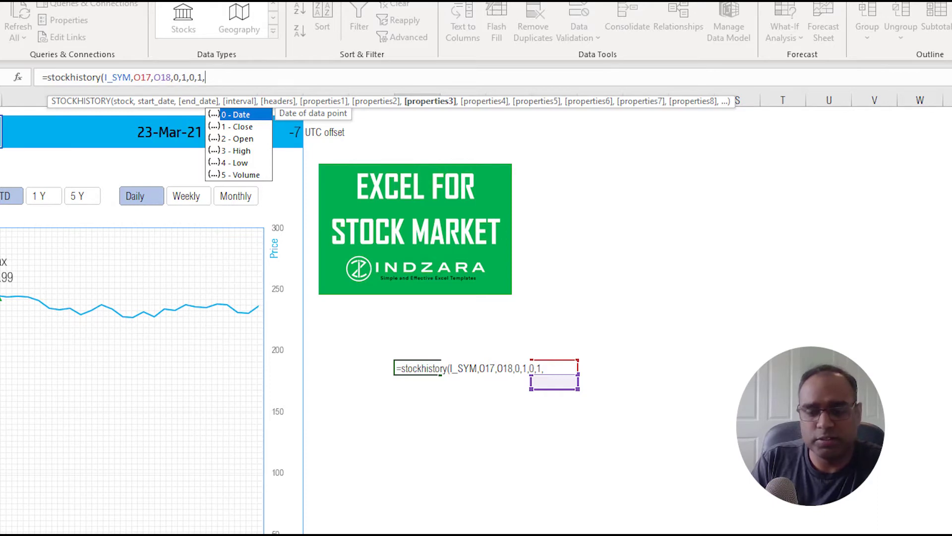
{"action": "type", "text": "5"}
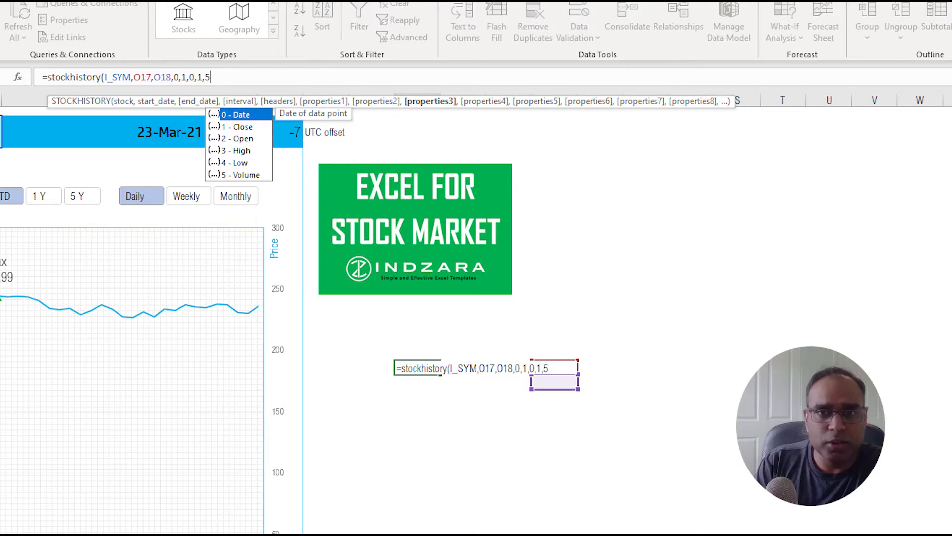
{"action": "type", "text": ")"}
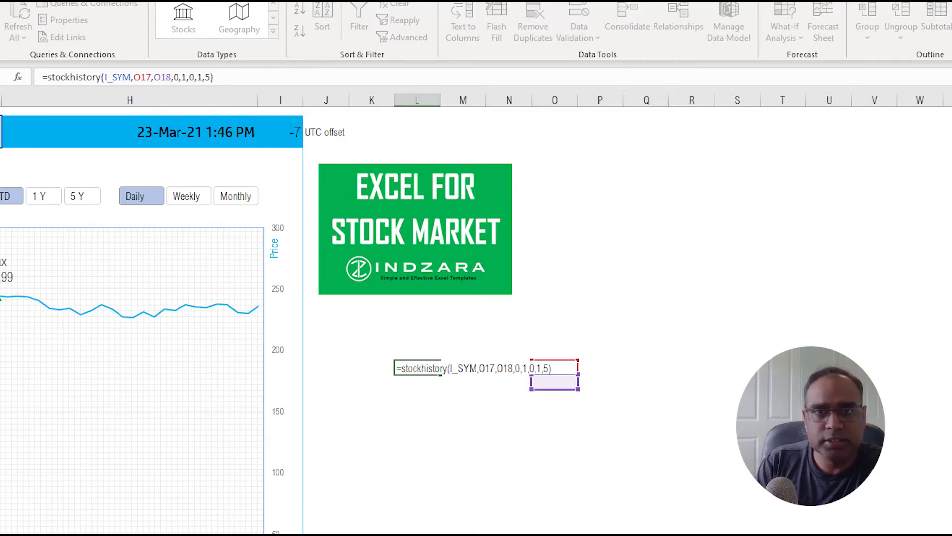
{"action": "key", "text": "Return"}
{"action": "left_click", "coordinate": [417, 368]}
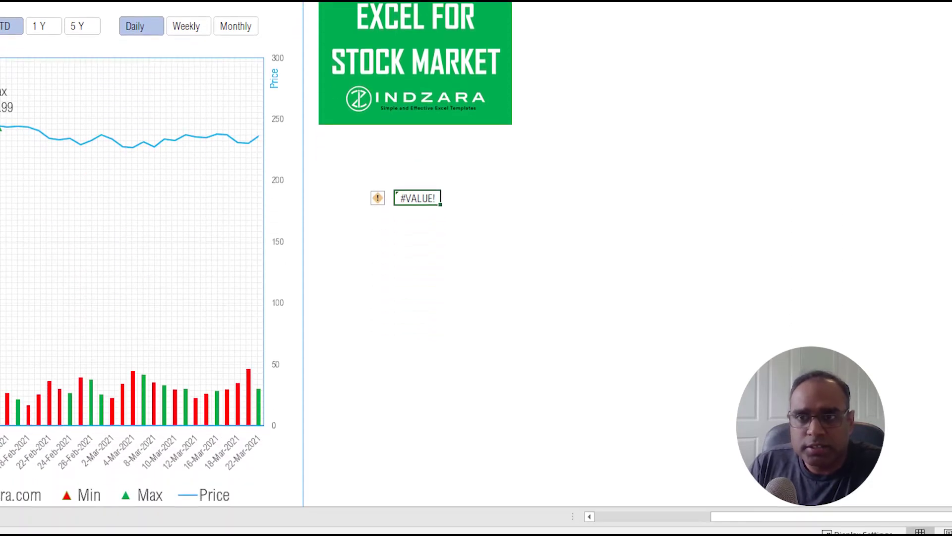
- Enter the start date 3/1/2021 in cell O17 and the end date 3/20/2021 in cell O18
{"action": "left_click", "coordinate": [562, 197]}
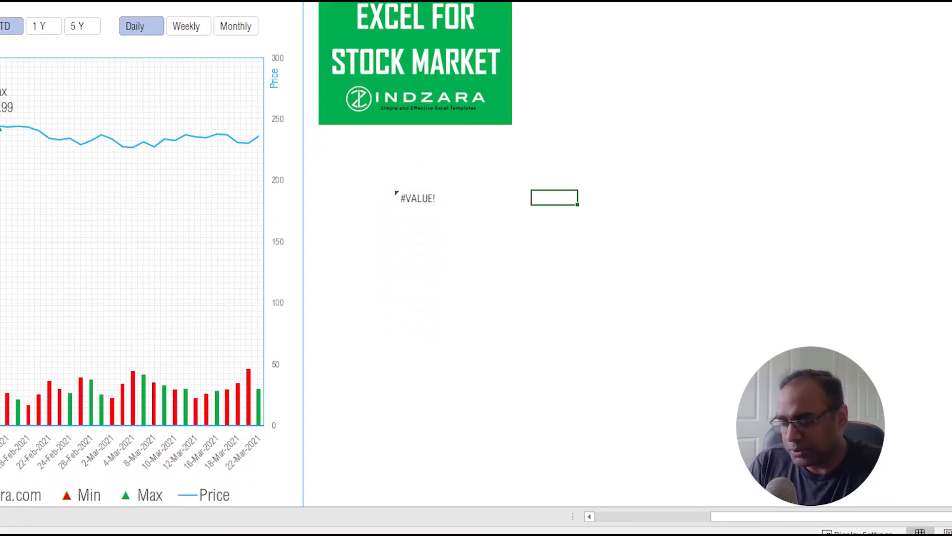
{"action": "type", "text": "3/1/2021"}
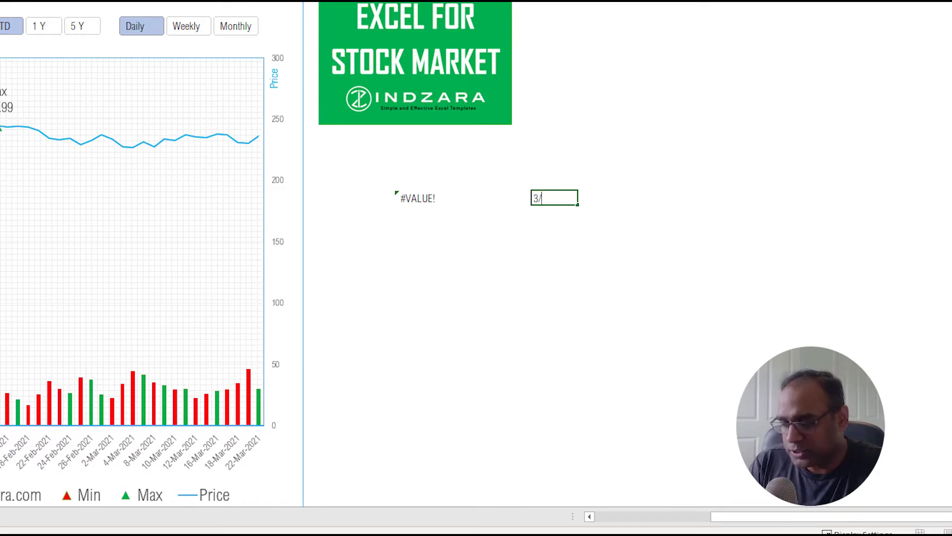
{"action": "key", "text": "ctrl+Return"}
{"action": "left_click", "coordinate": [555, 211]}
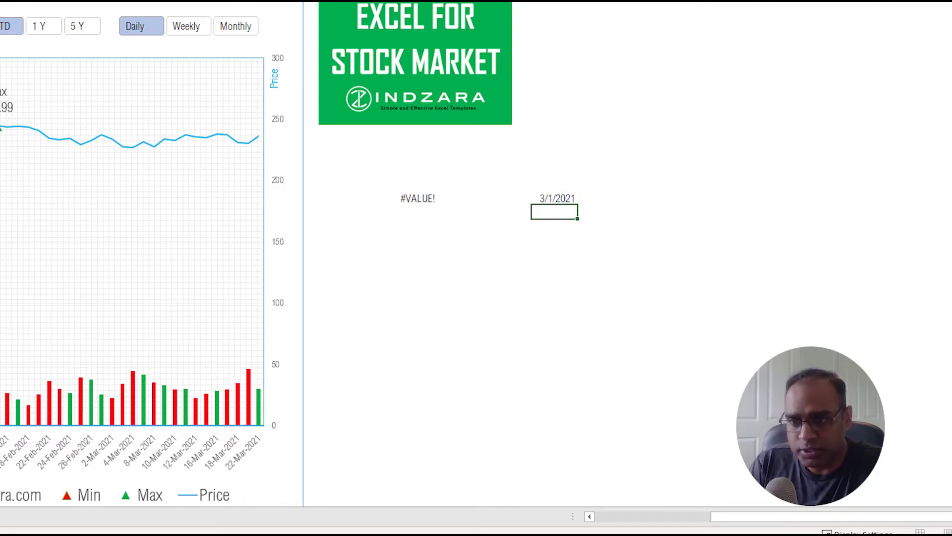
{"action": "type", "text": "3/2"}
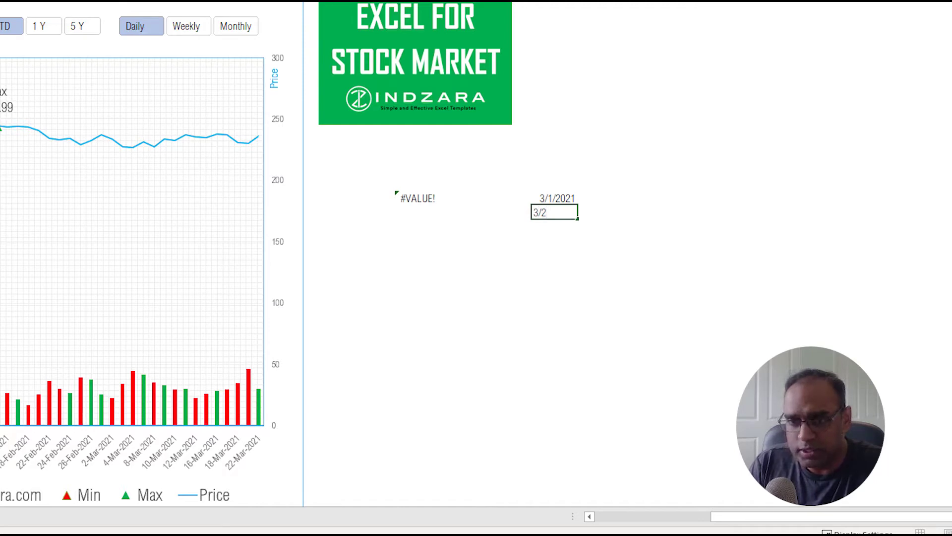
{"action": "type", "text": "0/2021"}
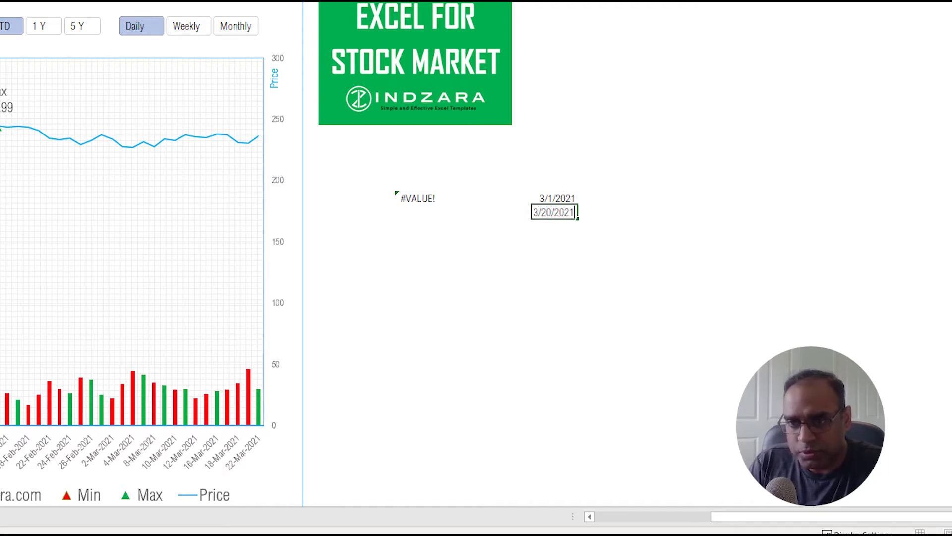
{"action": "key", "text": "Return"}
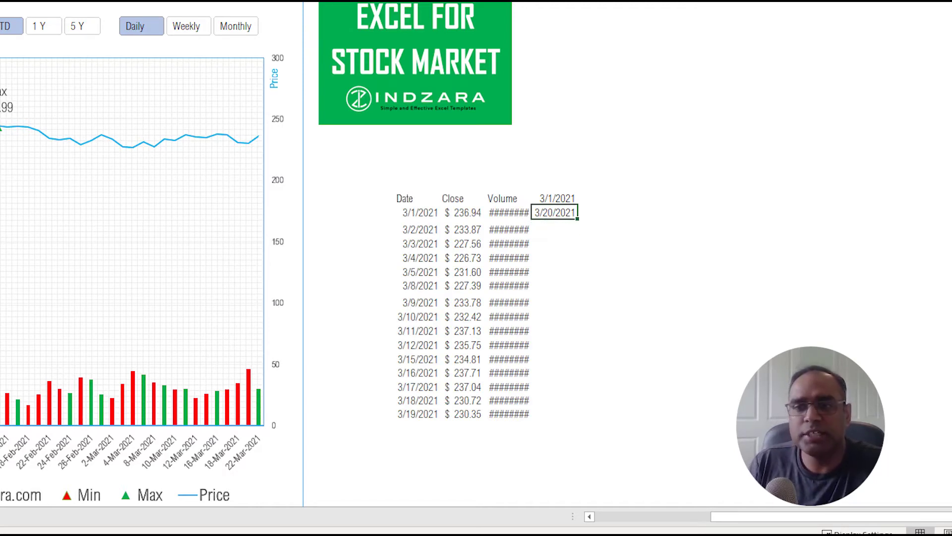
- Examine the two date cells, the spilled Date, Close and Volume table, and the formula in its first cell
{"action": "left_click", "coordinate": [554, 198]}
{"action": "key", "text": "shift+Down"}
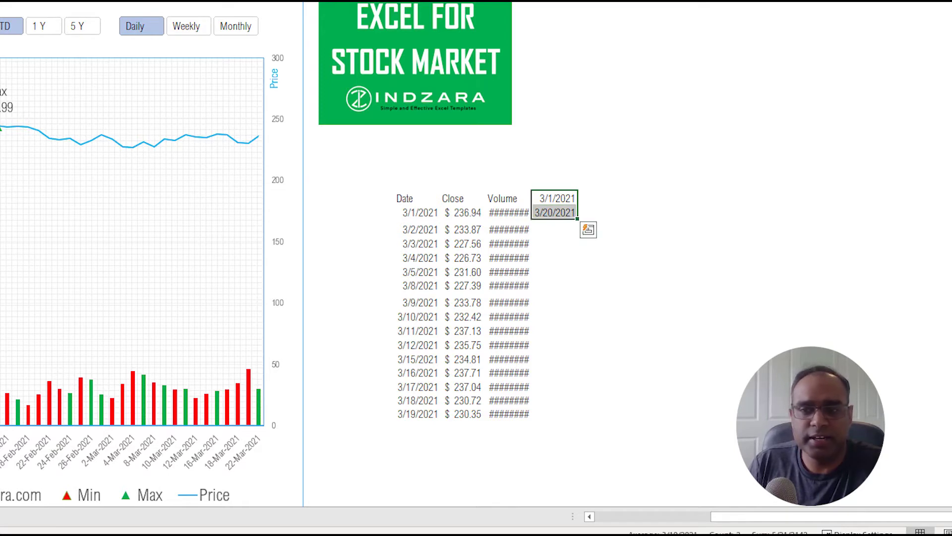
{"action": "left_click_drag", "start_coordinate": [417, 197], "coordinate": [510, 414]}
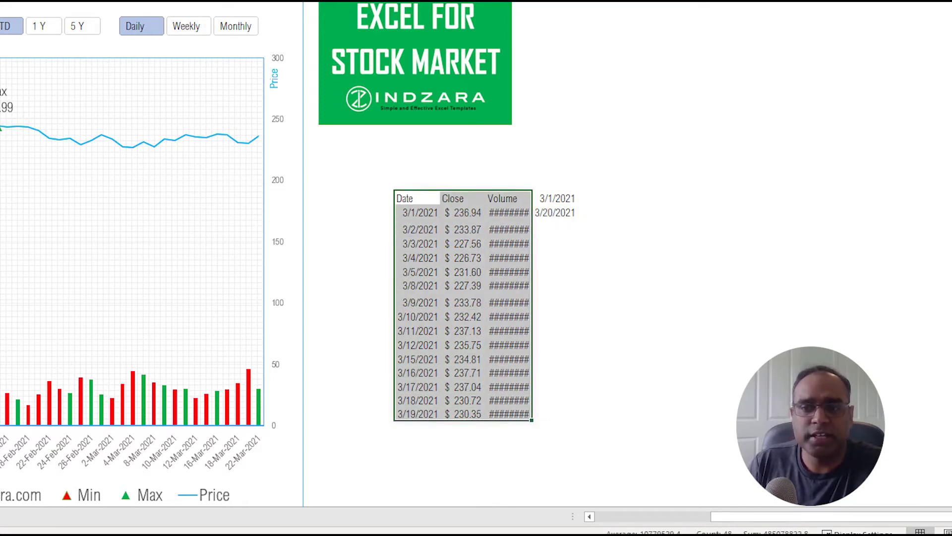
{"action": "left_click", "coordinate": [461, 198]}
{"action": "left_click", "coordinate": [509, 198]}
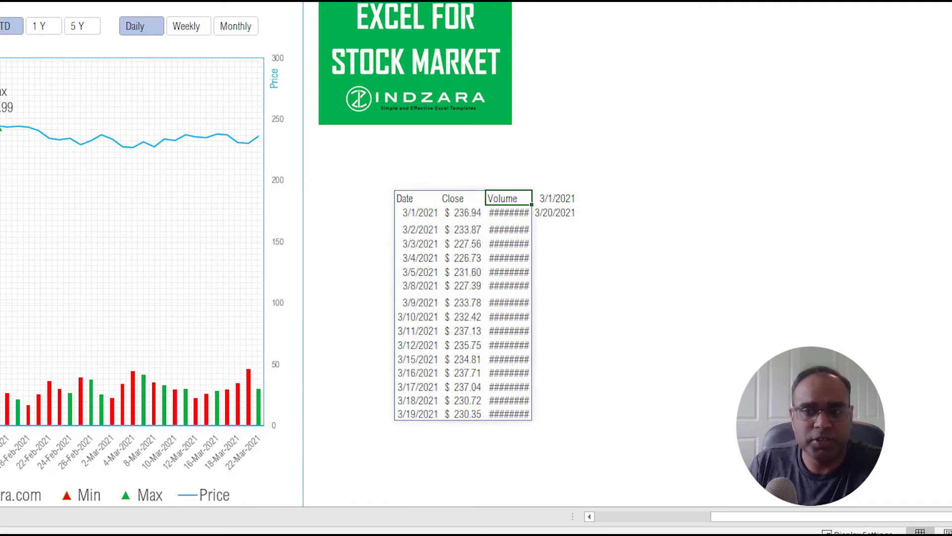
{"action": "left_click", "coordinate": [416, 198]}
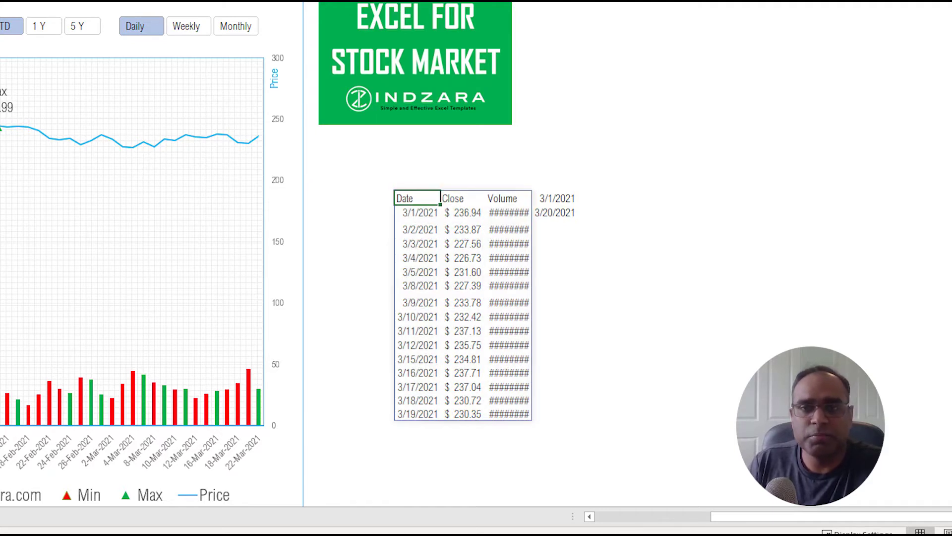
{"action": "key", "text": "F2"}
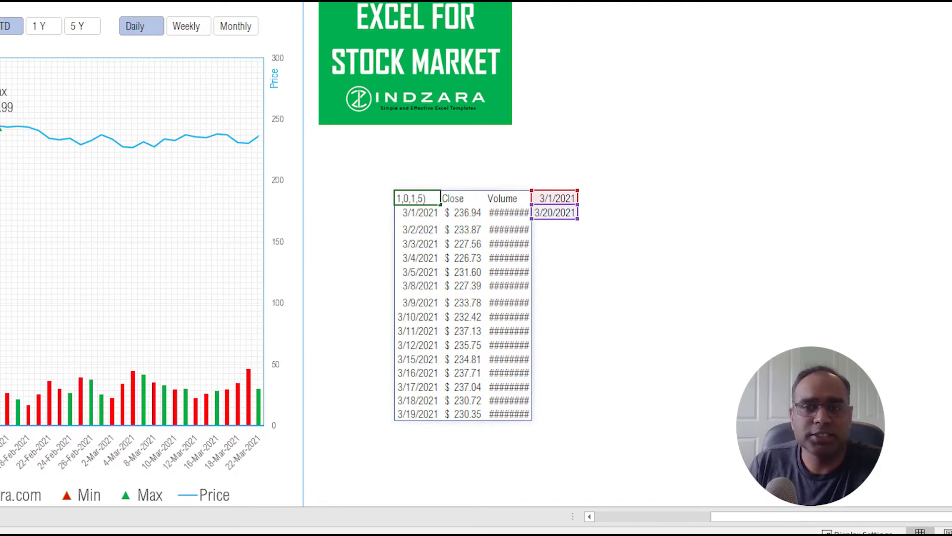
{"action": "key", "text": "Escape"}
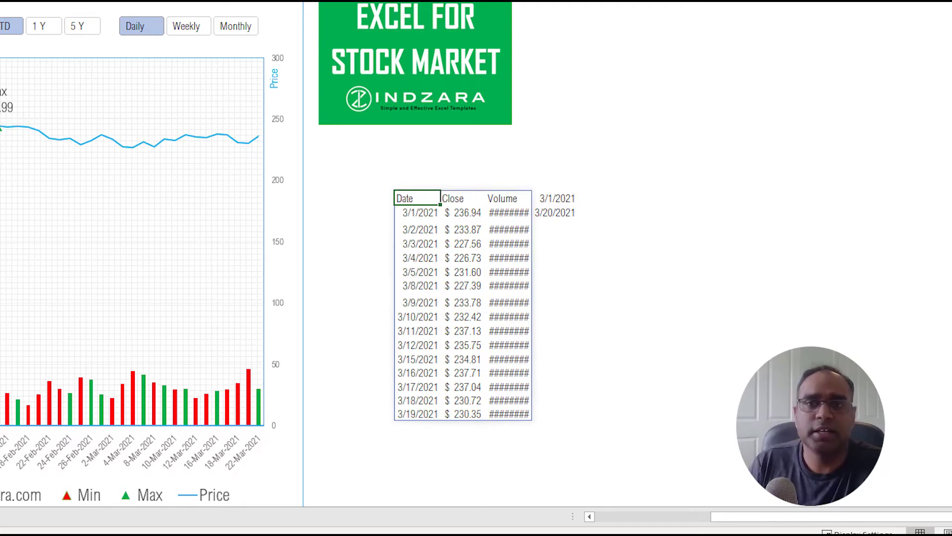
- Change the start date in cell O17 to 2/1/2021 and review the extended price history table
{"action": "left_click", "coordinate": [554, 198]}
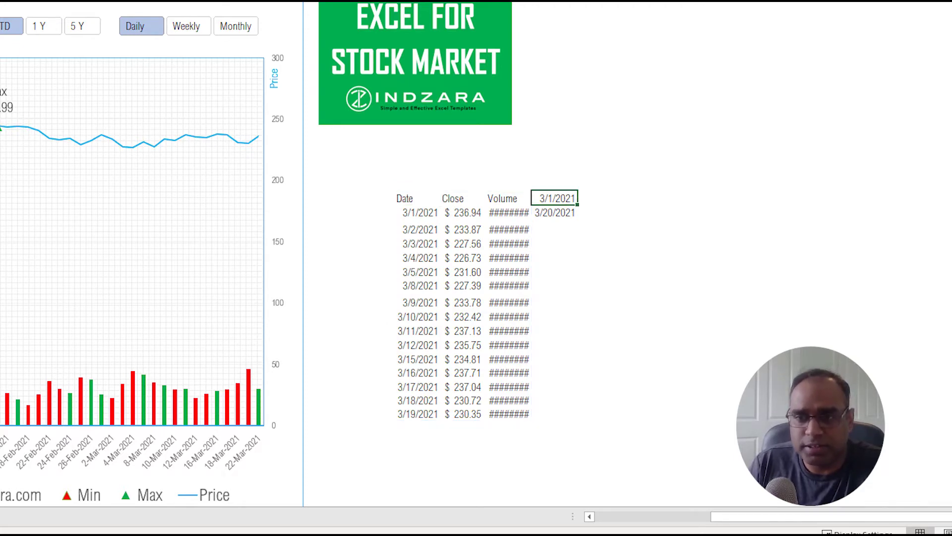
{"action": "key", "text": "BackSpace"}
{"action": "type", "text": "2/1/2021"}
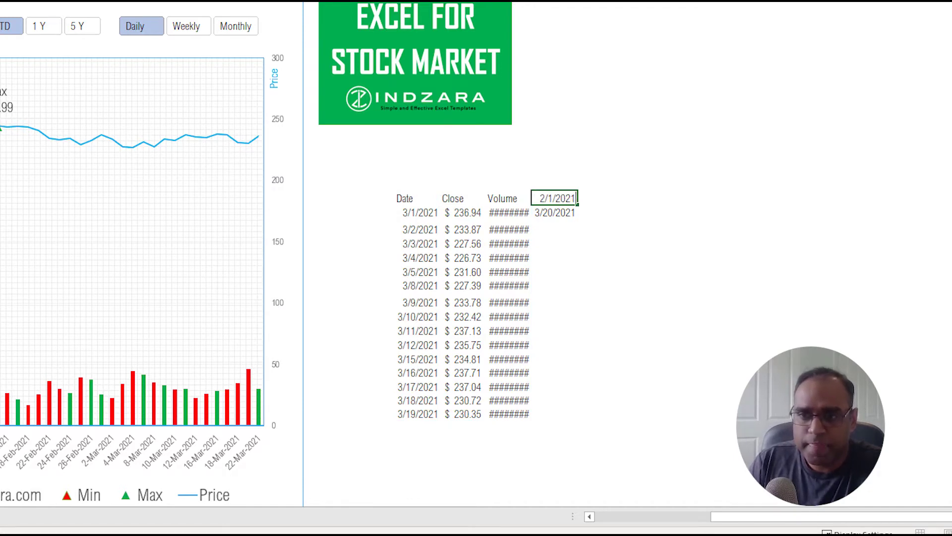
{"action": "key", "text": "Return"}
{"action": "scroll", "coordinate": [476, 268], "scroll_direction": "down", "scroll_amount": 4}
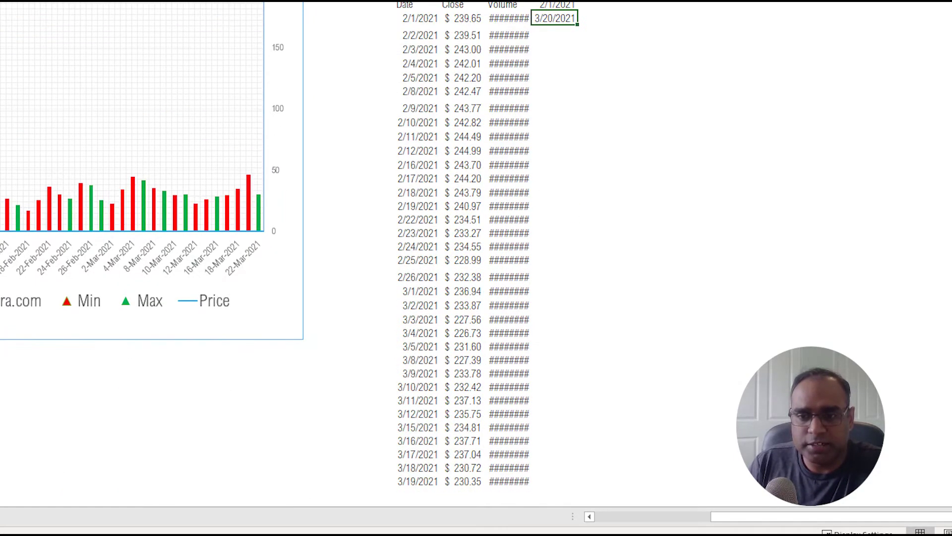
- Examine the run of dates in the Date column of the spilled price history table
{"action": "left_click", "coordinate": [417, 60]}
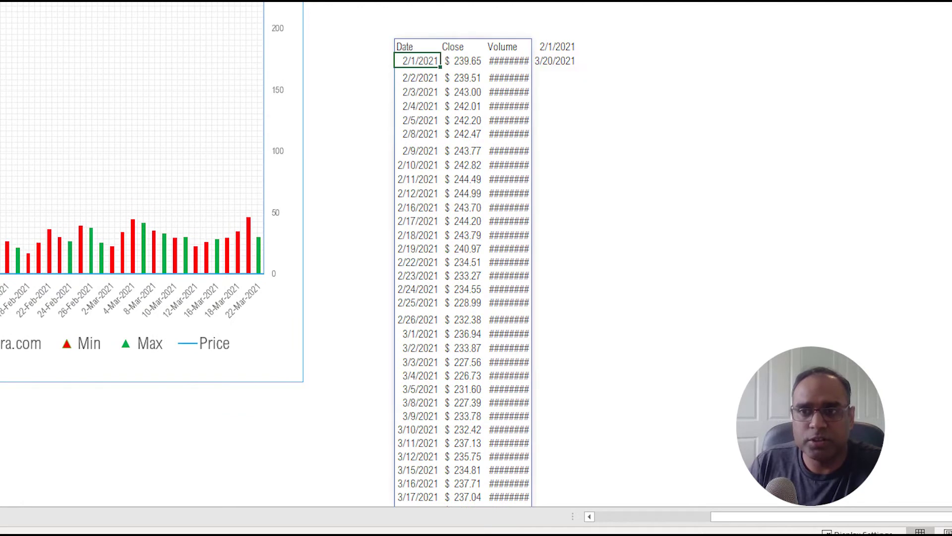
{"action": "scroll", "coordinate": [476, 268], "scroll_direction": "down", "scroll_amount": 1}
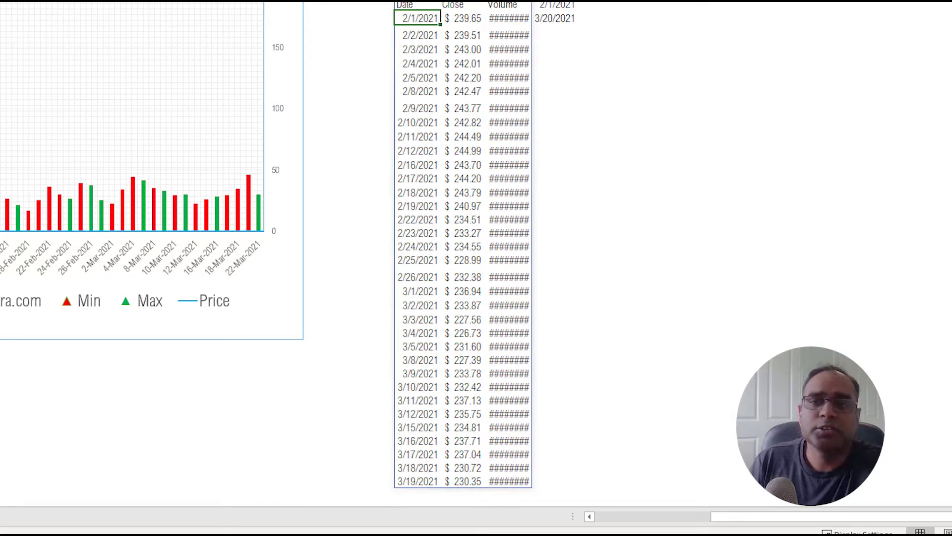
{"action": "key", "text": "shift+Down"}
{"action": "key", "text": "shift+Down"}
{"action": "key", "text": "shift+Down"}
{"action": "key", "text": "shift+Down"}
{"action": "key", "text": "shift+Down"}
{"action": "key", "text": "shift+Down"}
{"action": "key", "text": "shift+Down"}
{"action": "key", "text": "shift+Down"}
{"action": "key", "text": "shift+Down"}
{"action": "key", "text": "shift+Down"}
{"action": "key", "text": "shift+Down"}
{"action": "key", "text": "shift+Down"}
{"action": "key", "text": "shift+Down"}
{"action": "key", "text": "shift+Down"}
{"action": "key", "text": "shift+Down"}
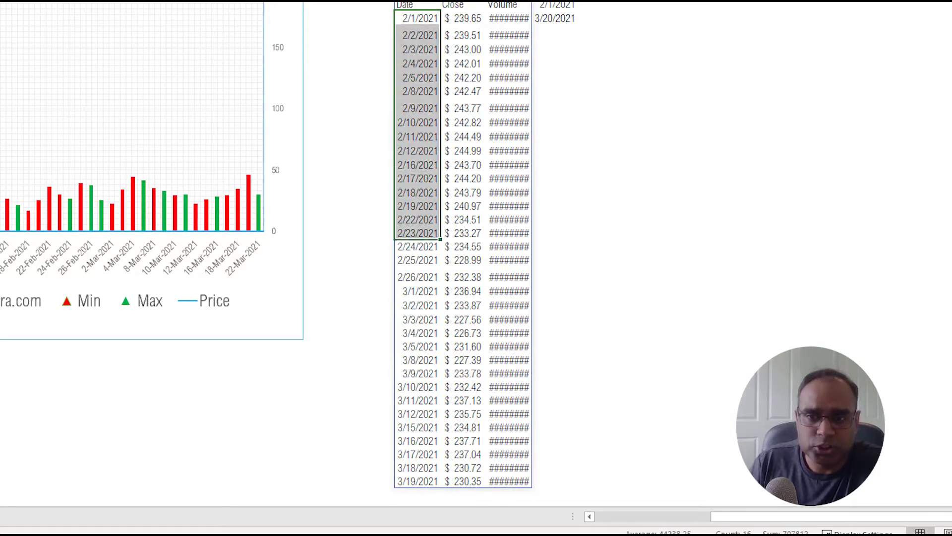
{"action": "left_click", "coordinate": [418, 150]}
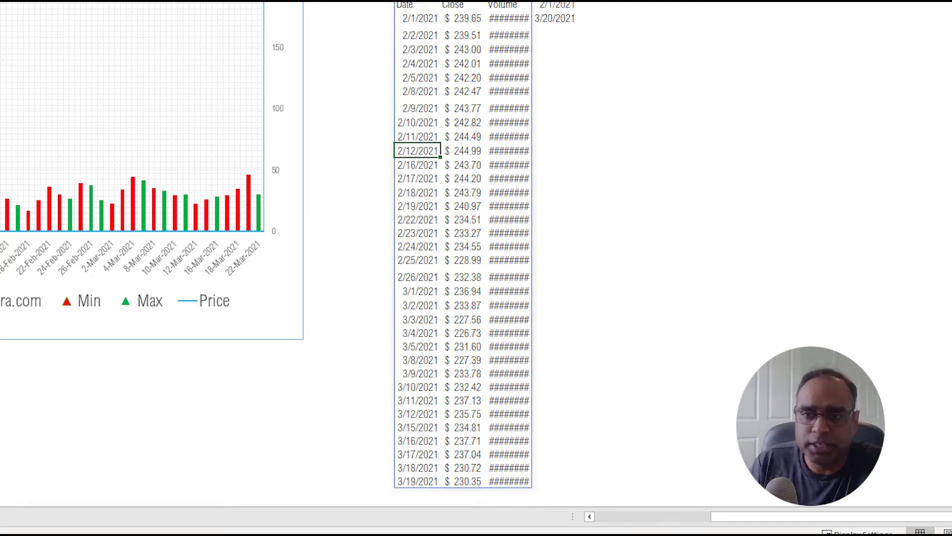
{"action": "left_click", "coordinate": [417, 77]}
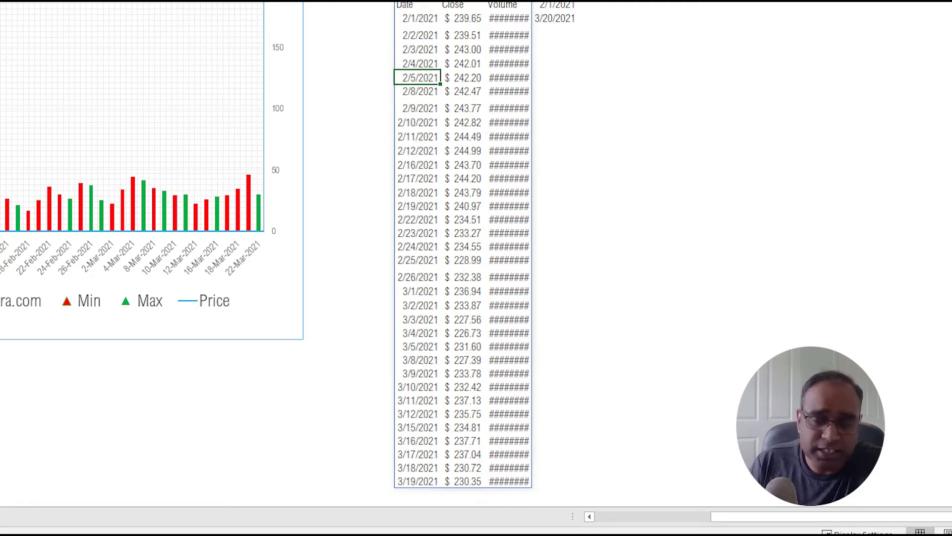
{"action": "scroll", "coordinate": [476, 248], "scroll_direction": "up", "scroll_amount": 5}
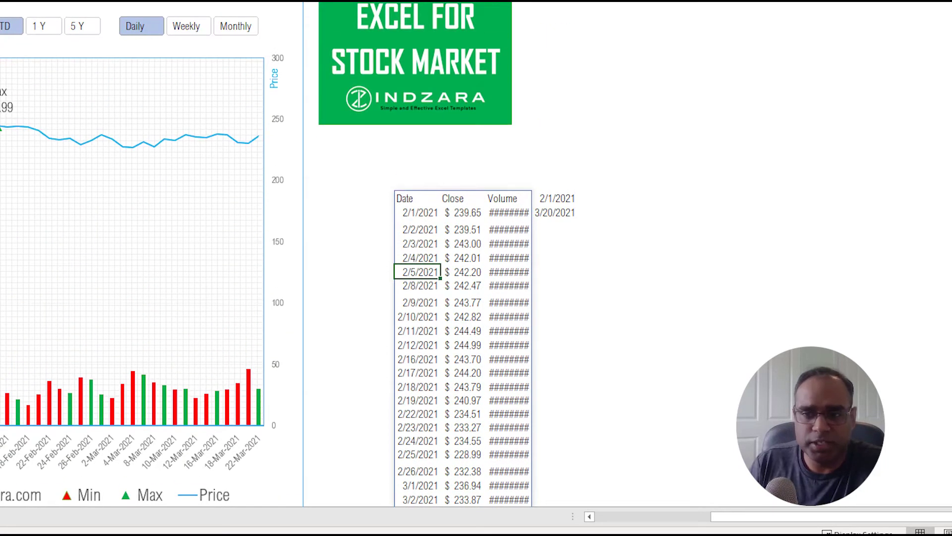
- Clear the whole sample price history table together with its start and end date cells, and return to the stock chart
{"action": "left_click", "coordinate": [417, 197]}
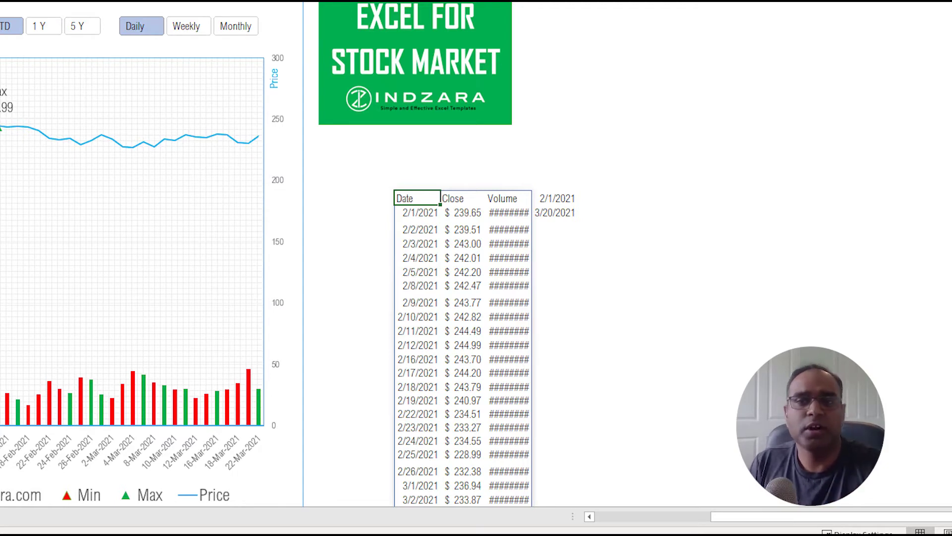
{"action": "left_click_drag", "start_coordinate": [417, 198], "coordinate": [554, 285]}
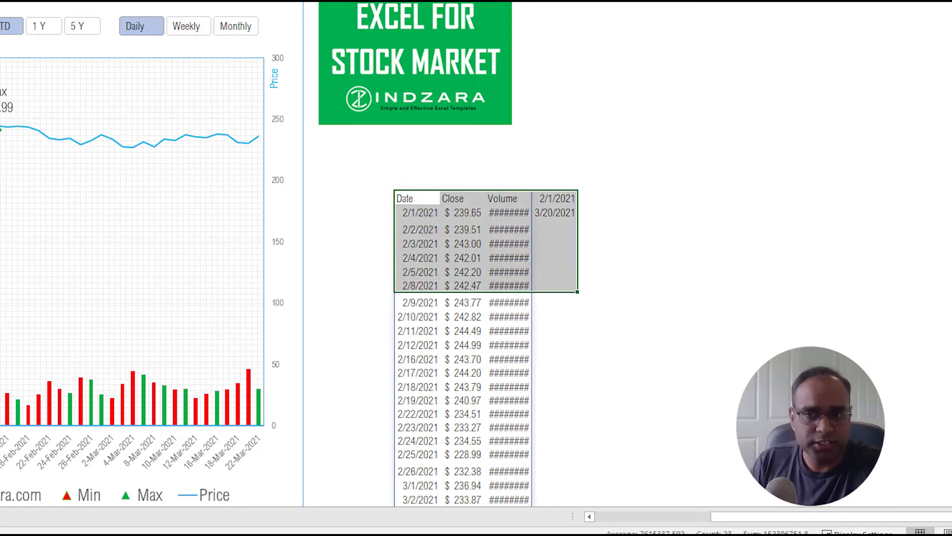
{"action": "scroll", "coordinate": [486, 253], "scroll_direction": "down", "scroll_amount": 8}
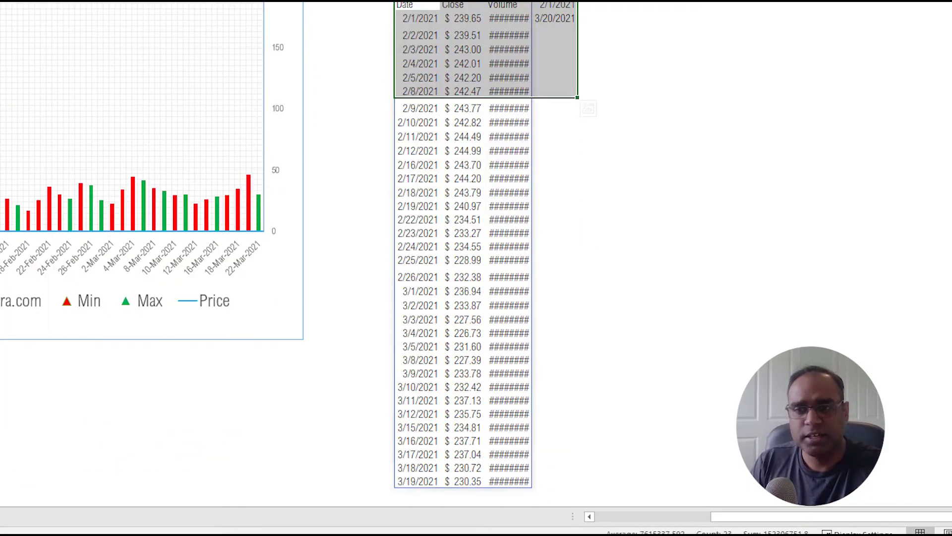
{"action": "left_click", "coordinate": [554, 321], "text": "shift"}
{"action": "left_click", "coordinate": [555, 348], "text": "shift"}
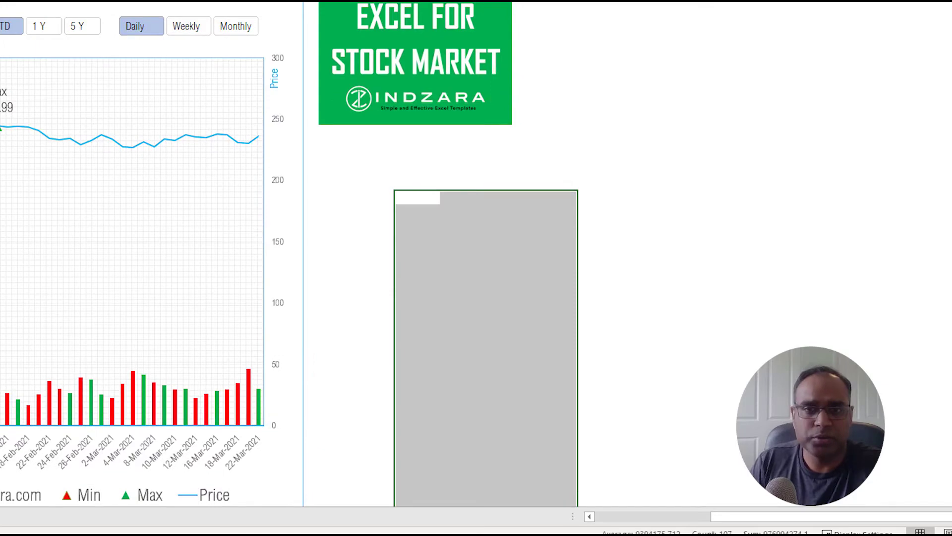
{"action": "left_click", "coordinate": [738, 243]}
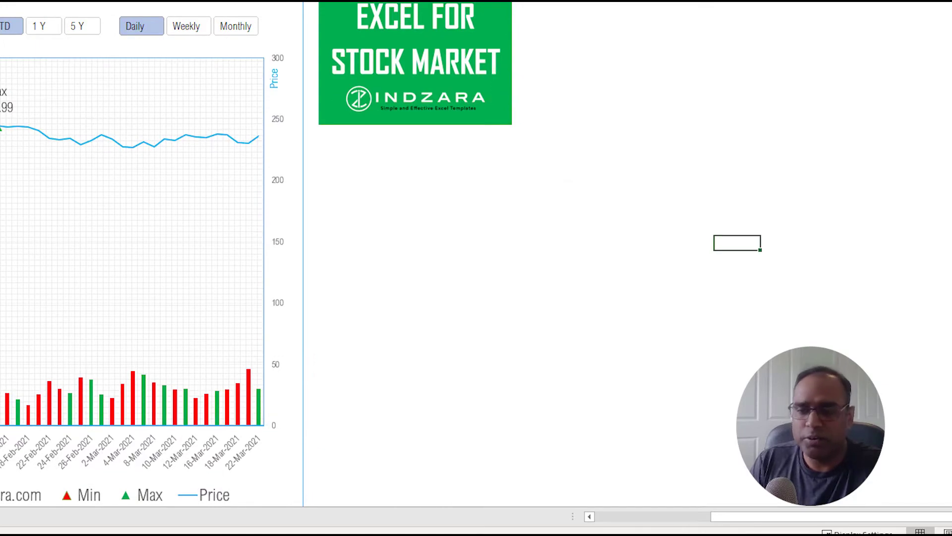
{"action": "left_click_drag", "start_coordinate": [831, 517], "coordinate": [715, 516]}
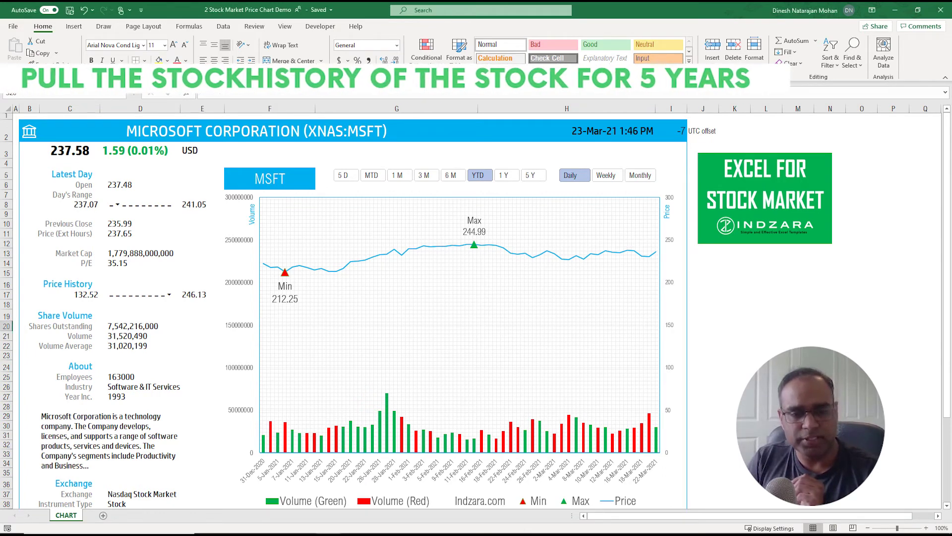
- Unhide the HELP and pivot sheets and show the HELP sheet
{"action": "right_click", "coordinate": [68, 516]}
{"action": "left_click", "coordinate": [99, 494]}
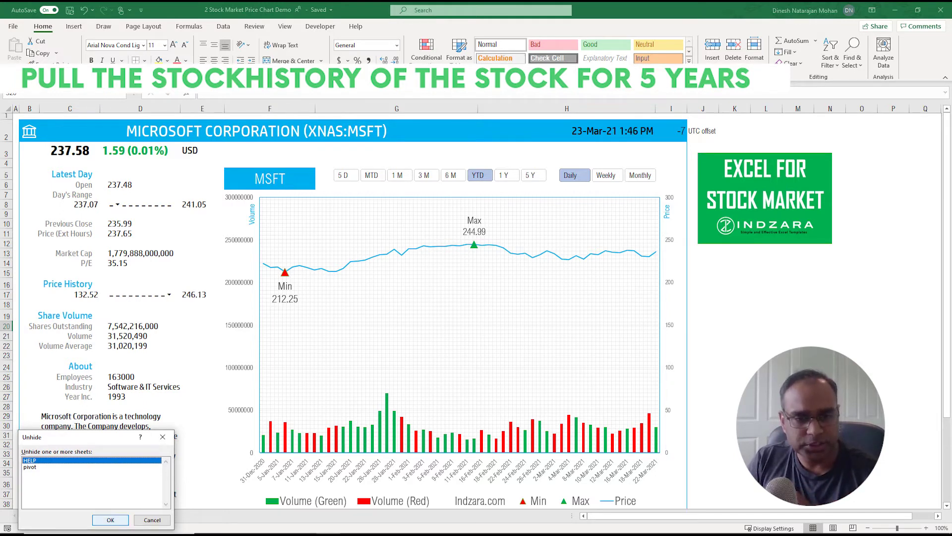
{"action": "left_click", "coordinate": [110, 519]}
{"action": "right_click", "coordinate": [95, 515]}
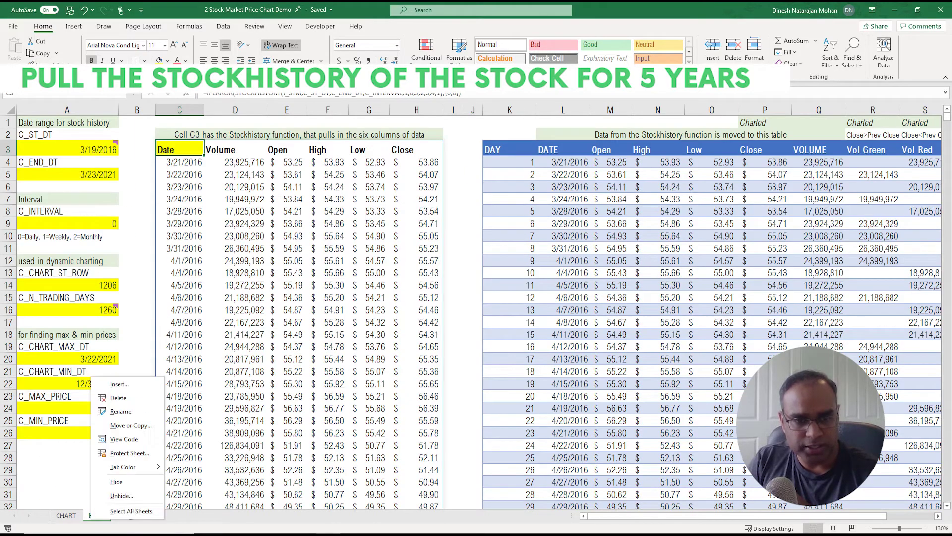
{"action": "left_click", "coordinate": [112, 506]}
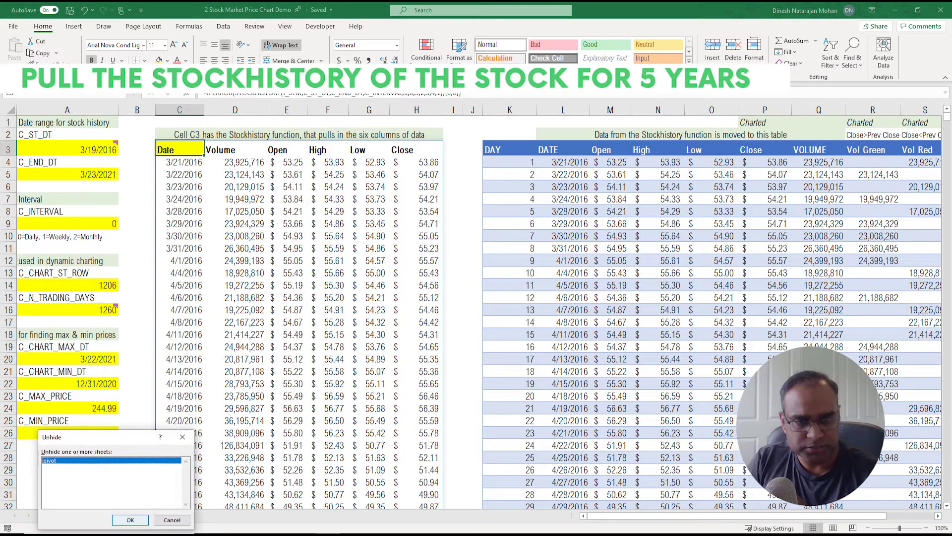
{"action": "left_click", "coordinate": [130, 520]}
{"action": "left_click", "coordinate": [96, 515]}
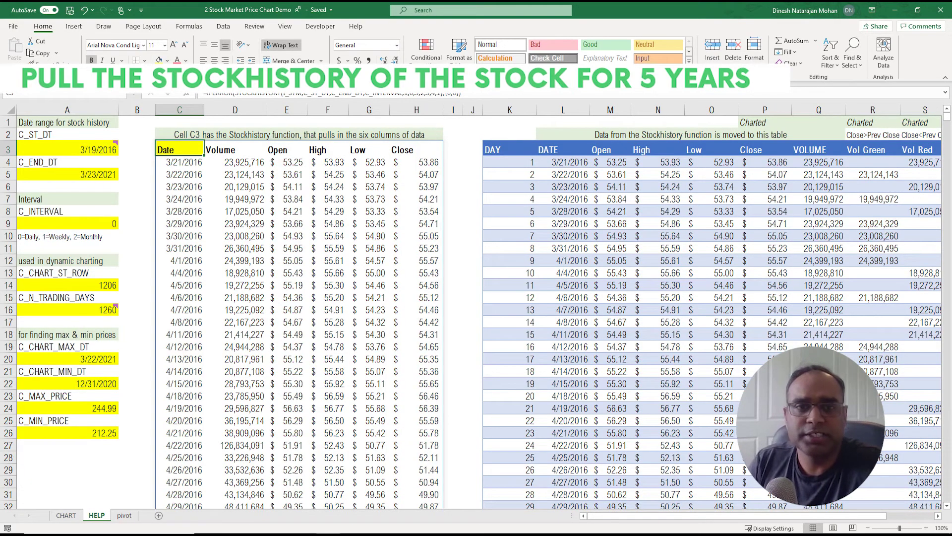
- Examine the STOCKHISTORY formula in cell C3 and the C_ST_DT start date formula in cell A3
{"action": "left_click_drag", "start_coordinate": [169, 135], "coordinate": [427, 273]}
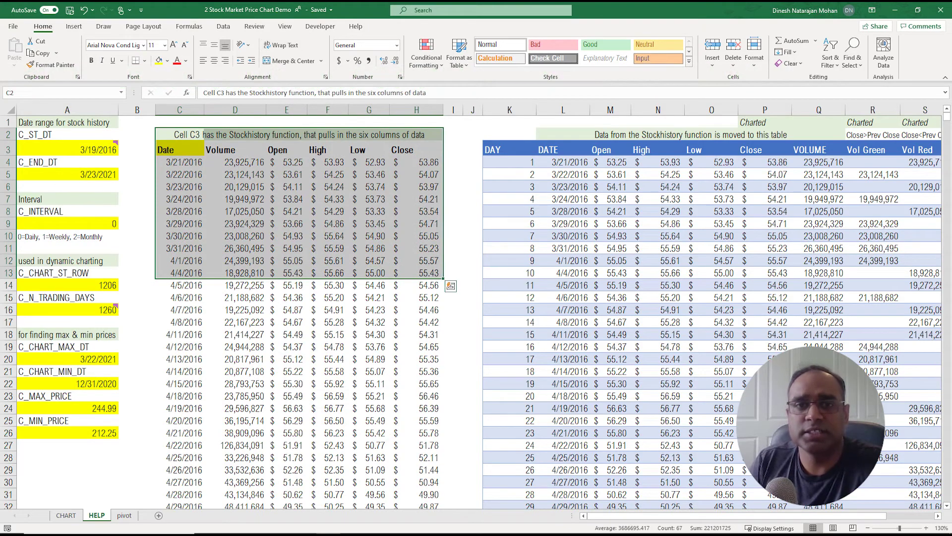
{"action": "left_click", "coordinate": [180, 149]}
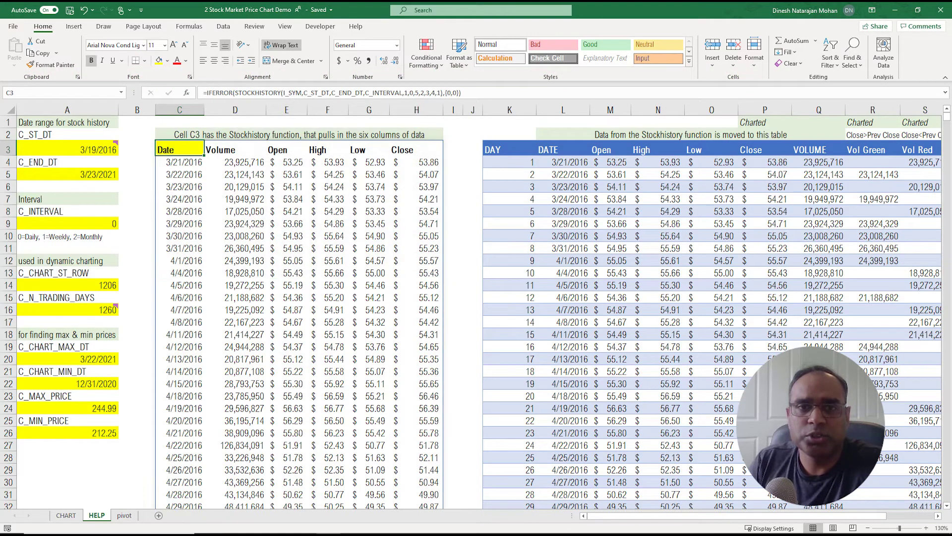
{"action": "left_click", "coordinate": [236, 92]}
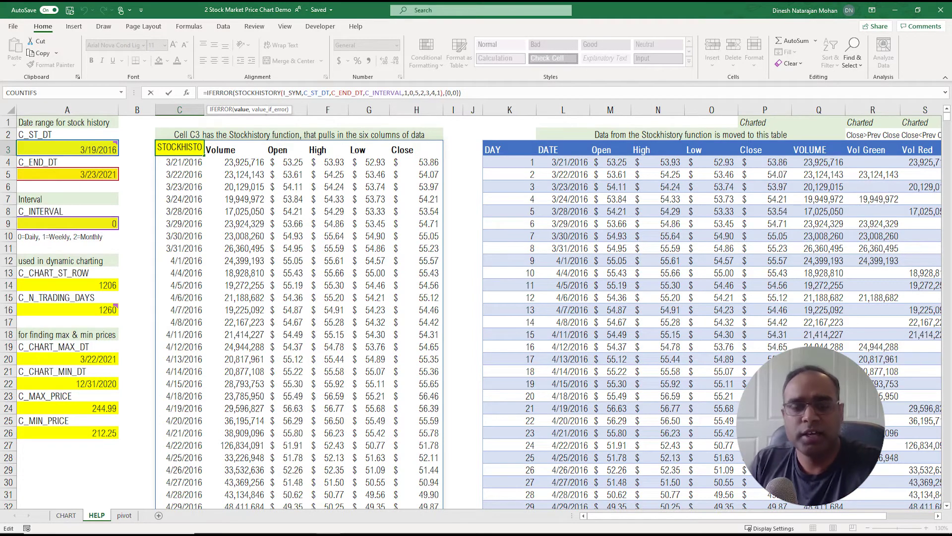
{"action": "key", "text": "Escape"}
{"action": "left_click", "coordinate": [67, 149]}
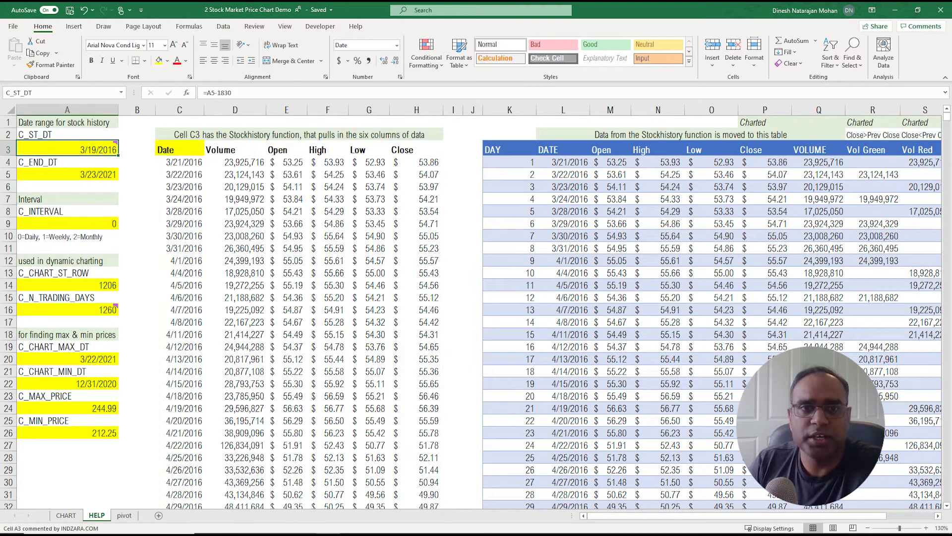
{"action": "key", "text": "F2"}
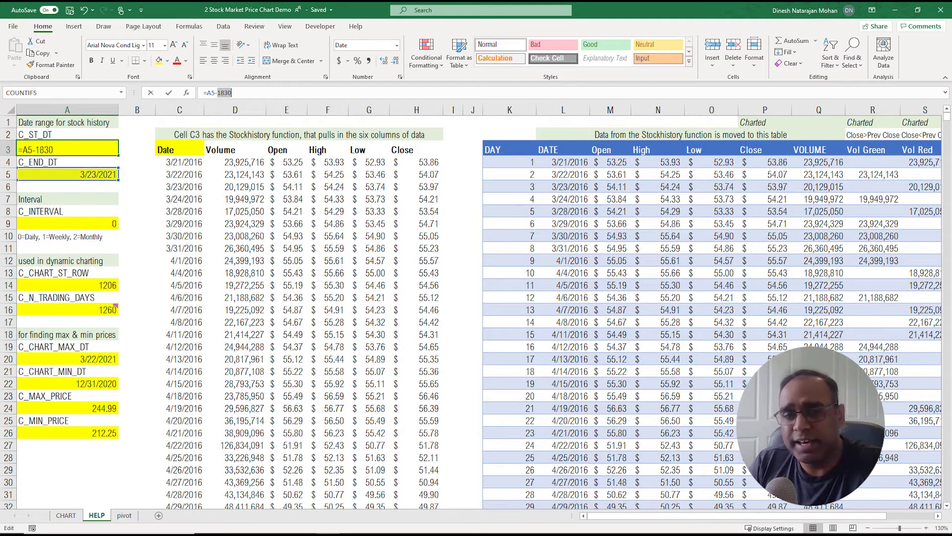
{"action": "key", "text": "ctrl+Return"}
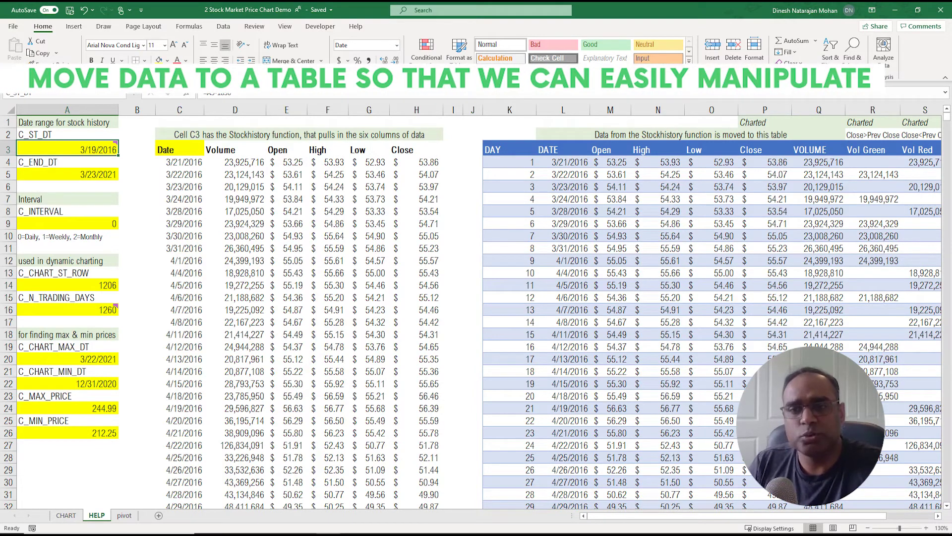
- Review the DATE to VOLUME columns of the table holding the moved data and the formula in its first DATE cell
{"action": "left_click", "coordinate": [562, 162]}
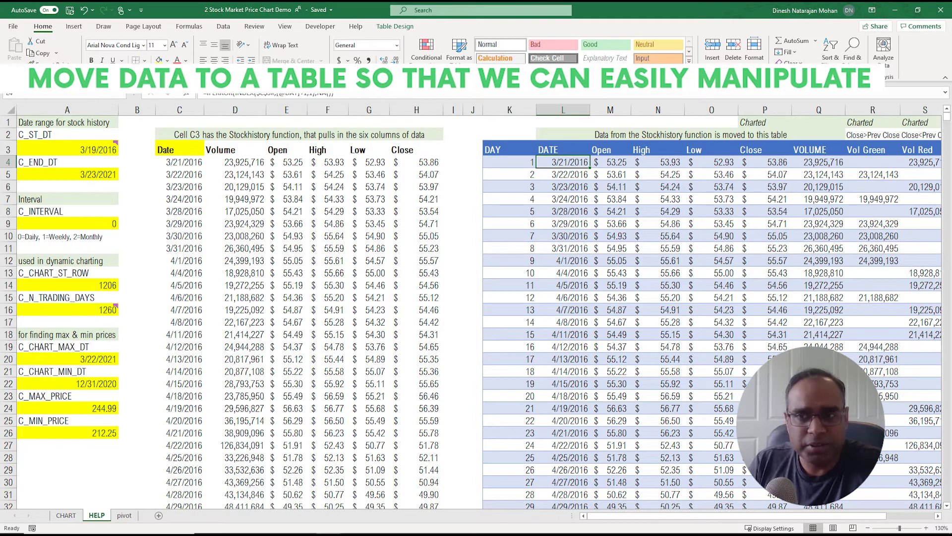
{"action": "left_click_drag", "start_coordinate": [563, 149], "coordinate": [819, 150]}
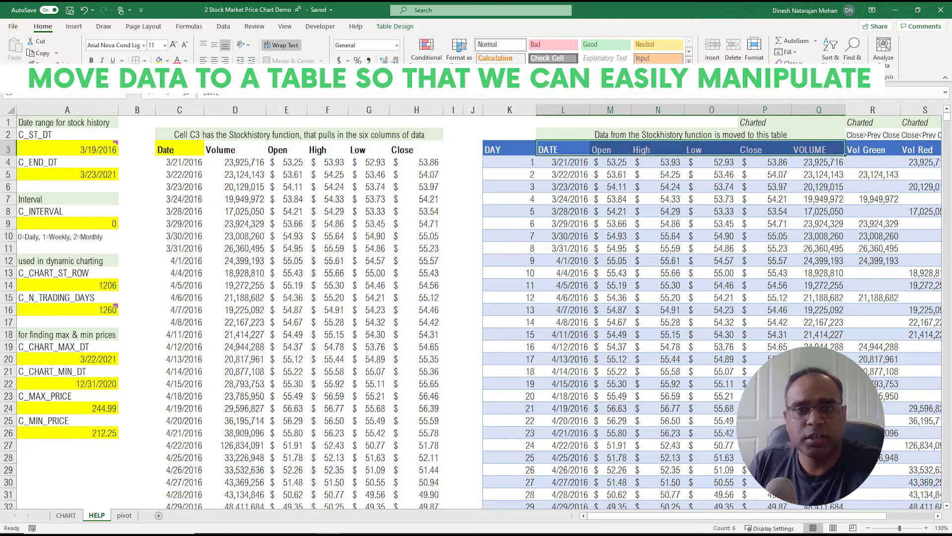
{"action": "left_click", "coordinate": [562, 161]}
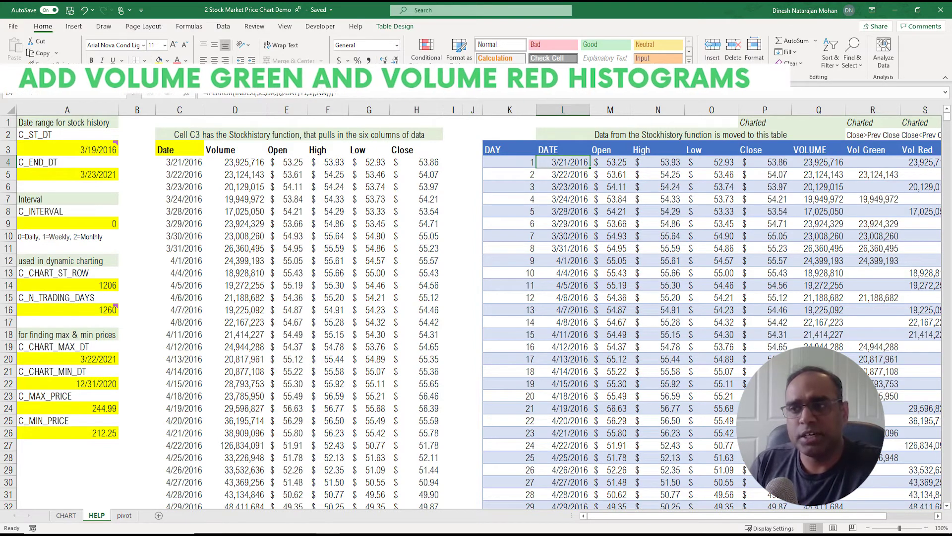
- Compare the Vol Green and Vol Red columns with the green and red volume bars on the CHART sheet
{"action": "left_click", "coordinate": [819, 162]}
{"action": "key", "text": "Right"}
{"action": "key", "text": "Right"}
{"action": "key", "text": "Right"}
{"action": "key", "text": "Right"}
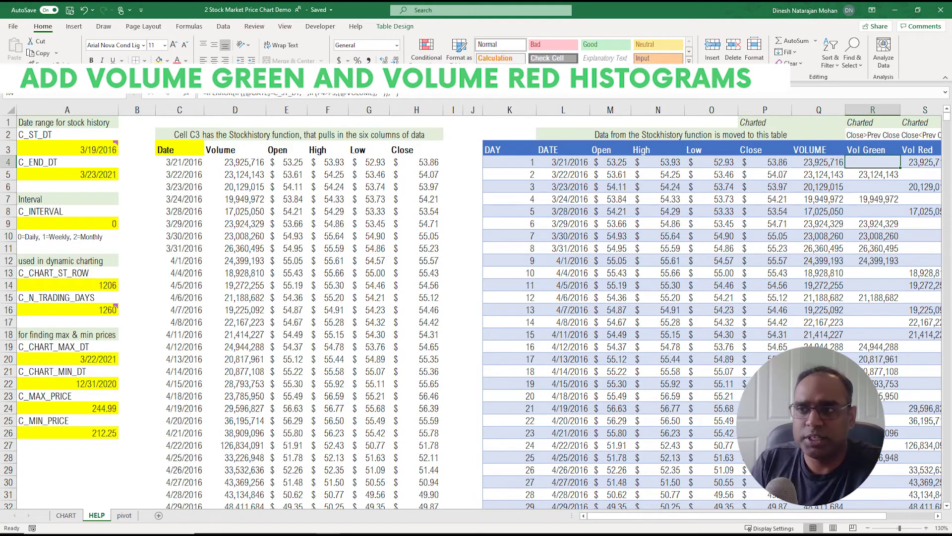
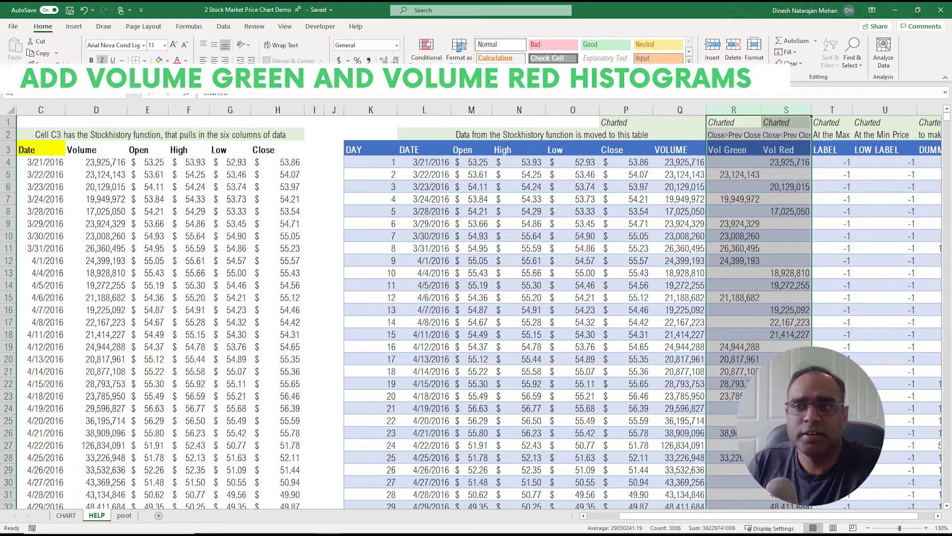
{"action": "left_click", "coordinate": [66, 515]}
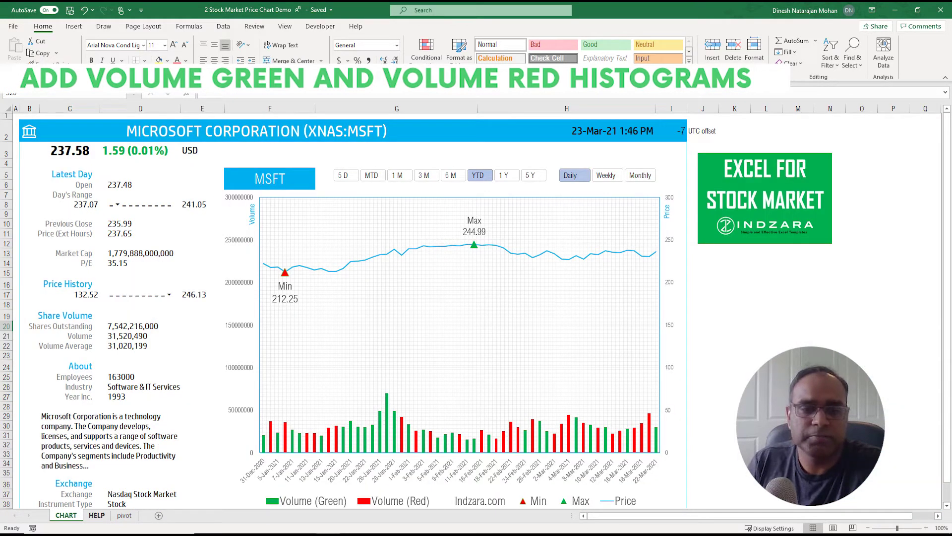
{"action": "key", "text": "ctrl+Page_Down"}
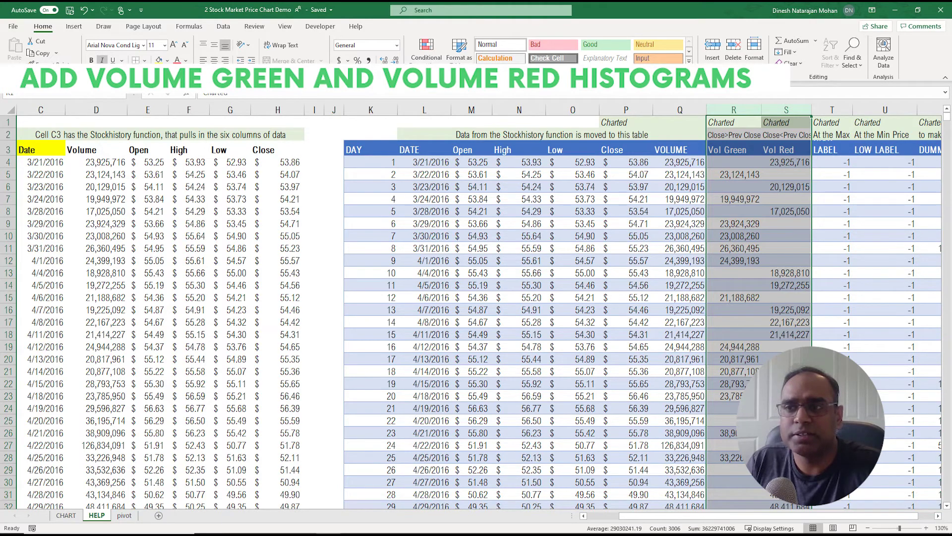
- Examine the Vol Green formula in cell R4 and the Vol Red formula in cell S4
{"action": "left_click", "coordinate": [734, 162]}
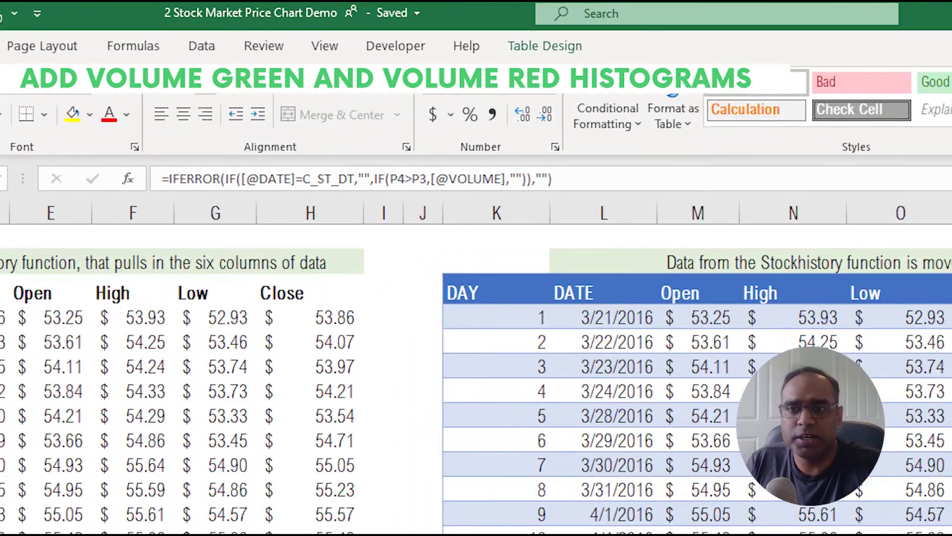
{"action": "key", "text": "F2"}
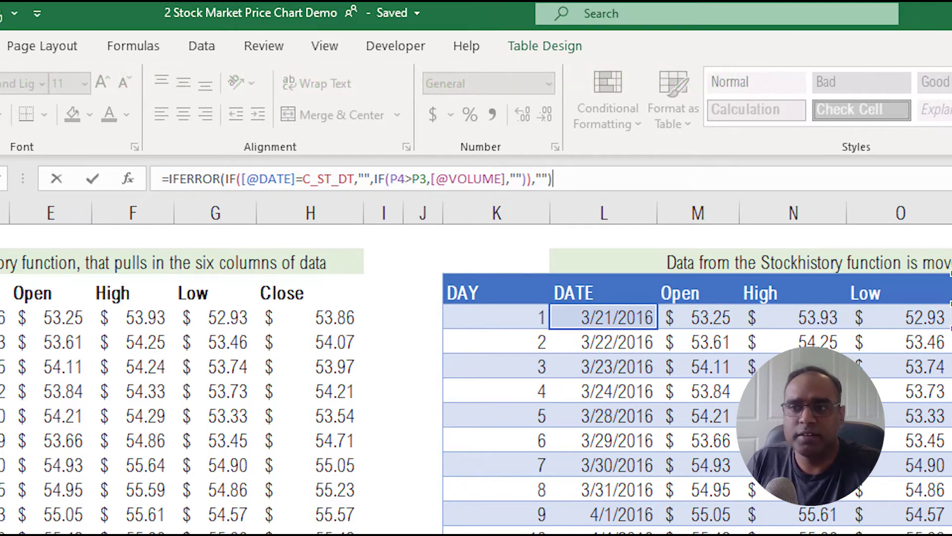
{"action": "key", "text": "Escape"}
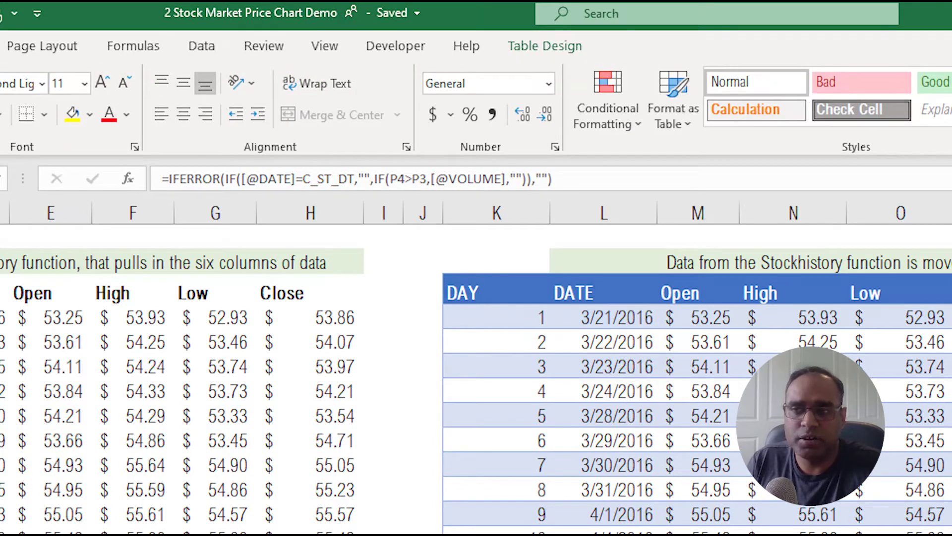
{"action": "key", "text": "Right"}
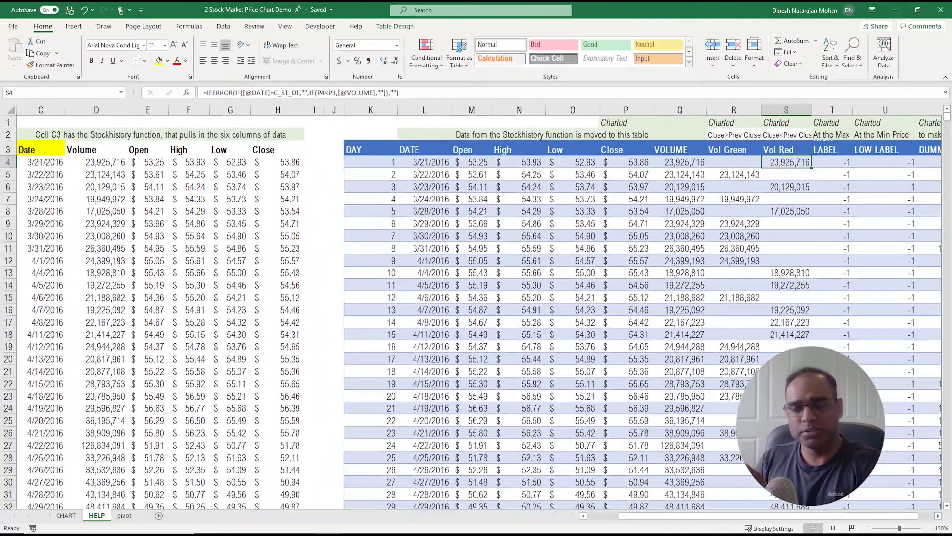
- Look across the LABEL and LOW LABEL columns and examine the DUMMY column formula in cell V4
{"action": "key", "text": "Right"}
{"action": "key", "text": "Right"}
{"action": "key", "text": "Right"}
{"action": "key", "text": "Right"}
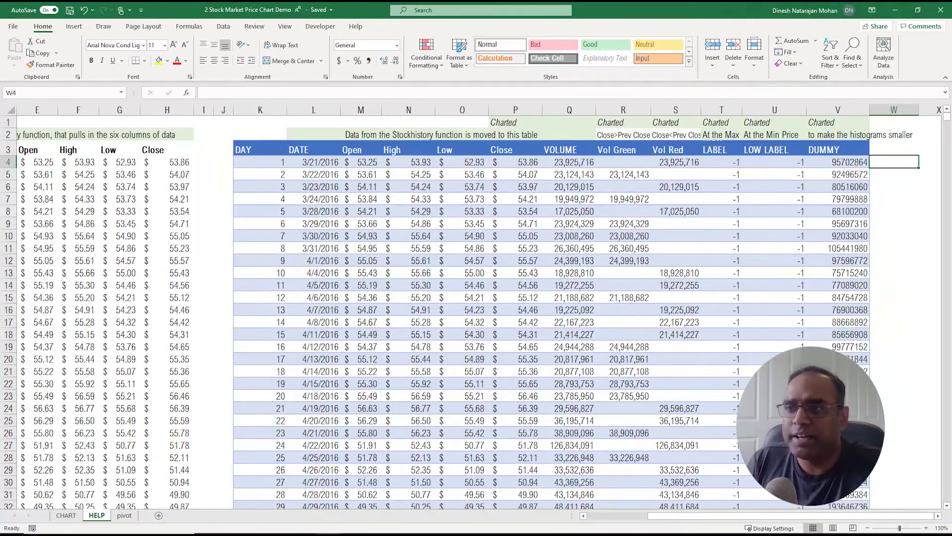
{"action": "left_click", "coordinate": [837, 162]}
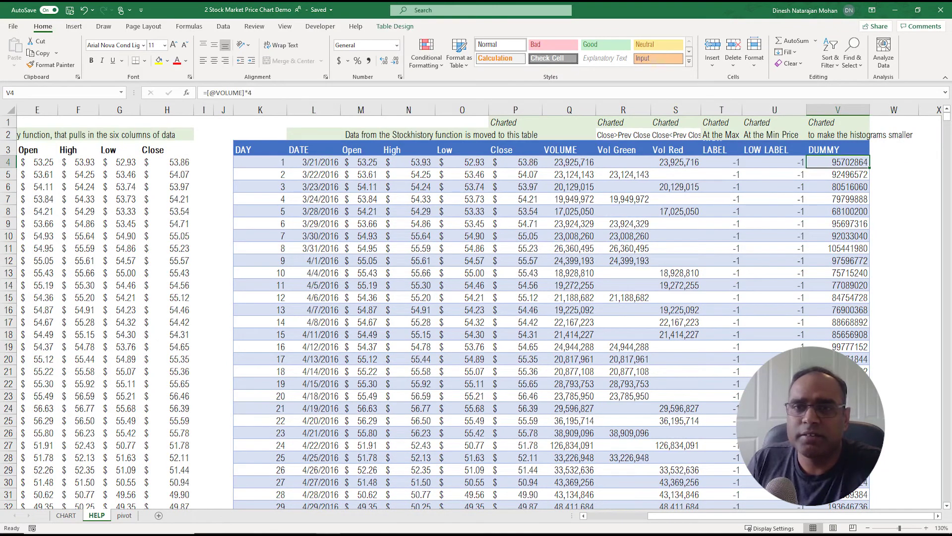
- Examine the DUMMY column formula in cell V4 and compare it with the volume bars' height on the CHART sheet
{"action": "key", "text": "F2"}
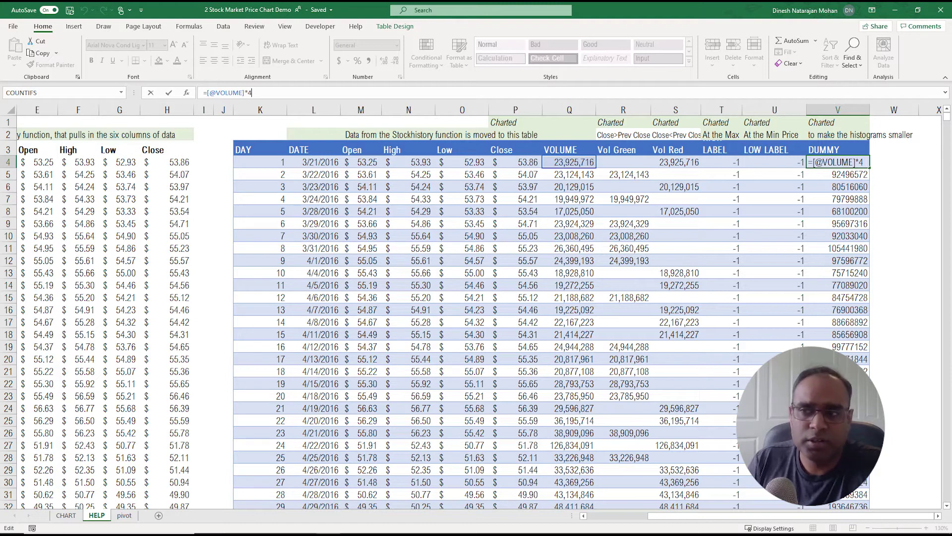
{"action": "key", "text": "Escape"}
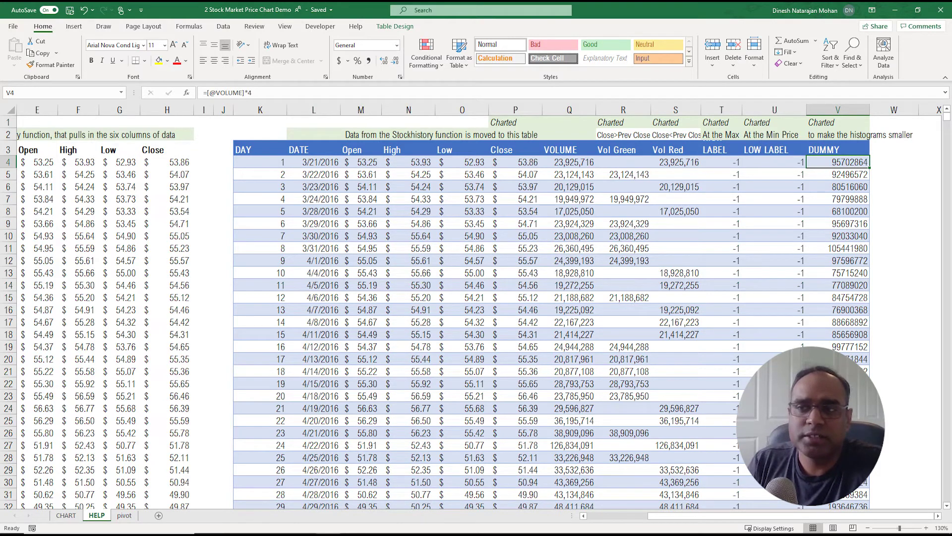
{"action": "left_click", "coordinate": [66, 516]}
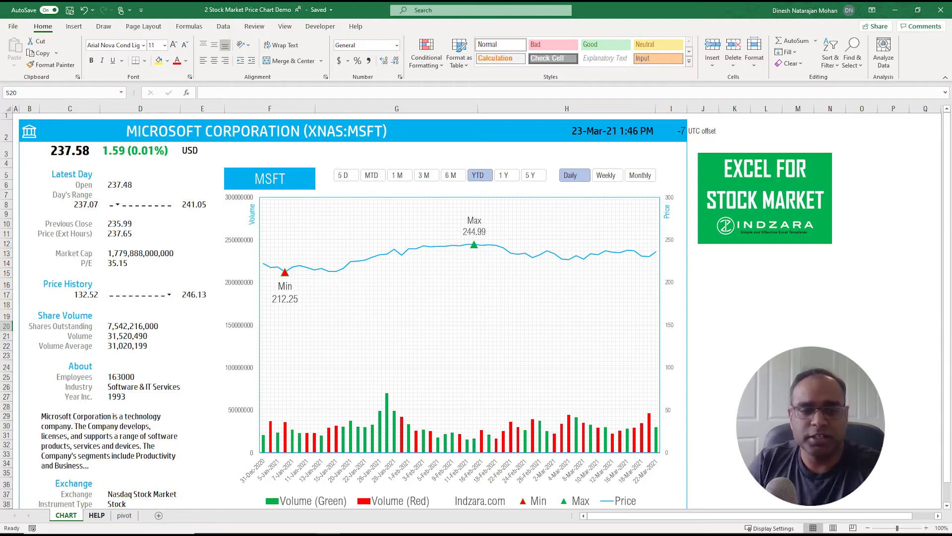
{"action": "left_click", "coordinate": [96, 514]}
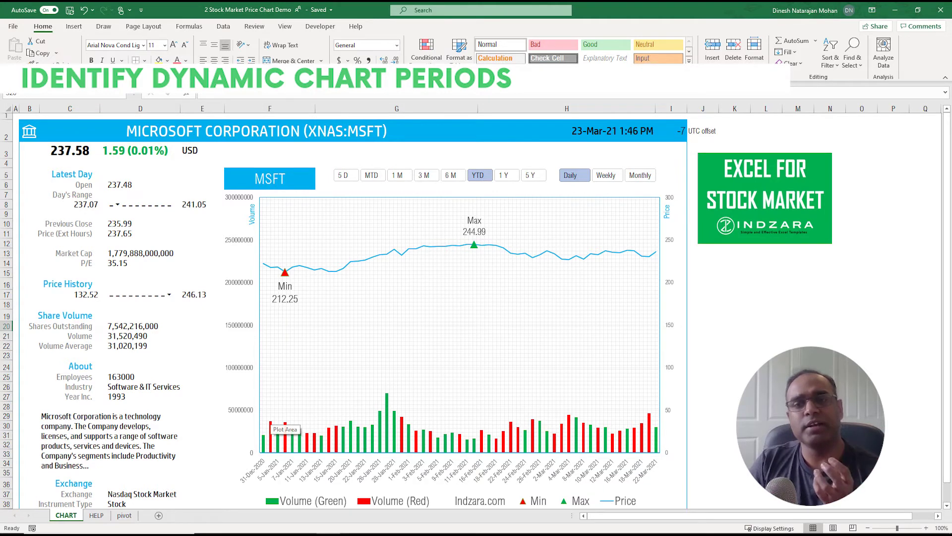
- Switch the stock chart's period from YTD to 1 Y and back to YTD to compare the plotted date ranges
{"action": "mouse_move", "coordinate": [284, 271]}
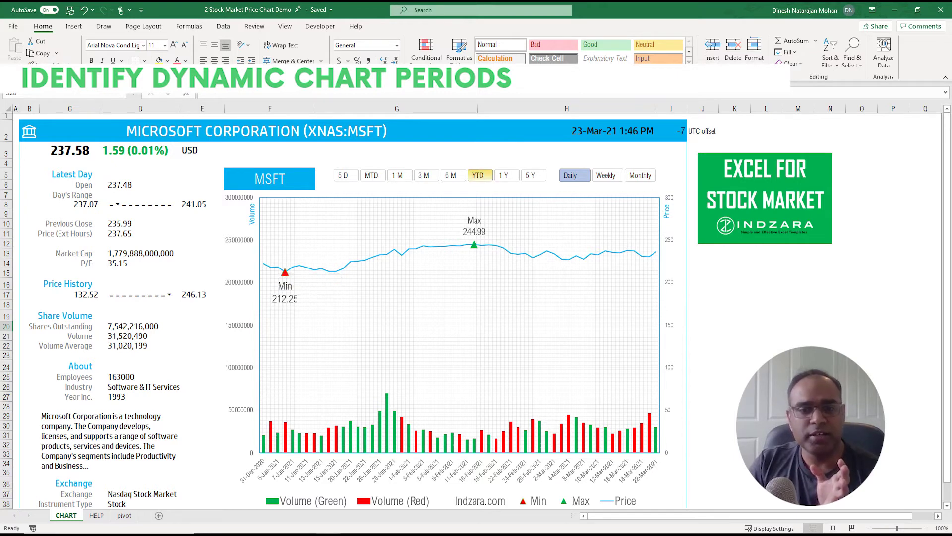
{"action": "left_click", "coordinate": [479, 175]}
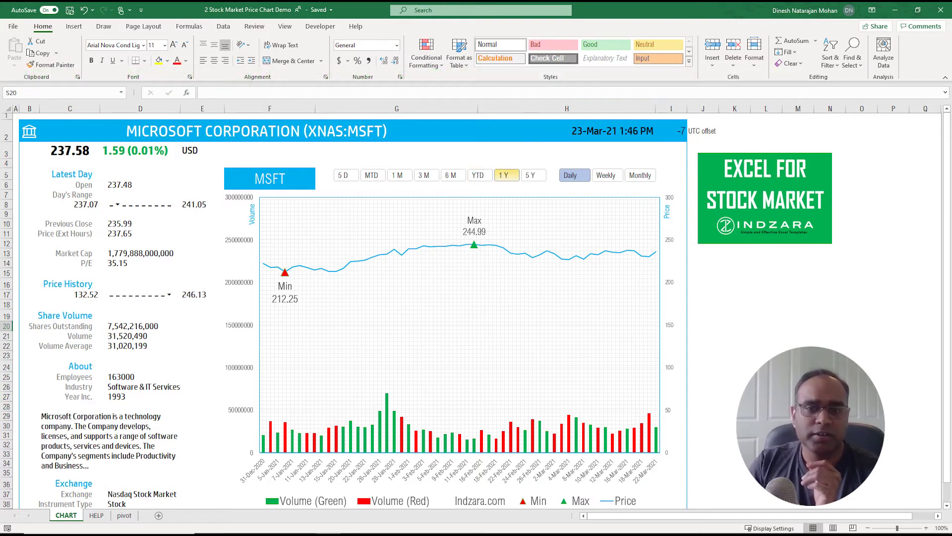
{"action": "left_click", "coordinate": [506, 175]}
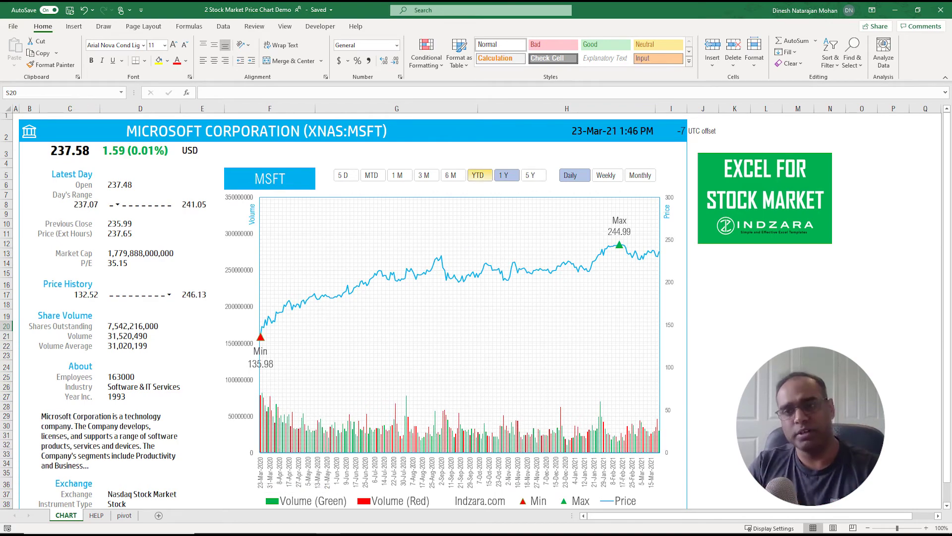
{"action": "left_click", "coordinate": [479, 175]}
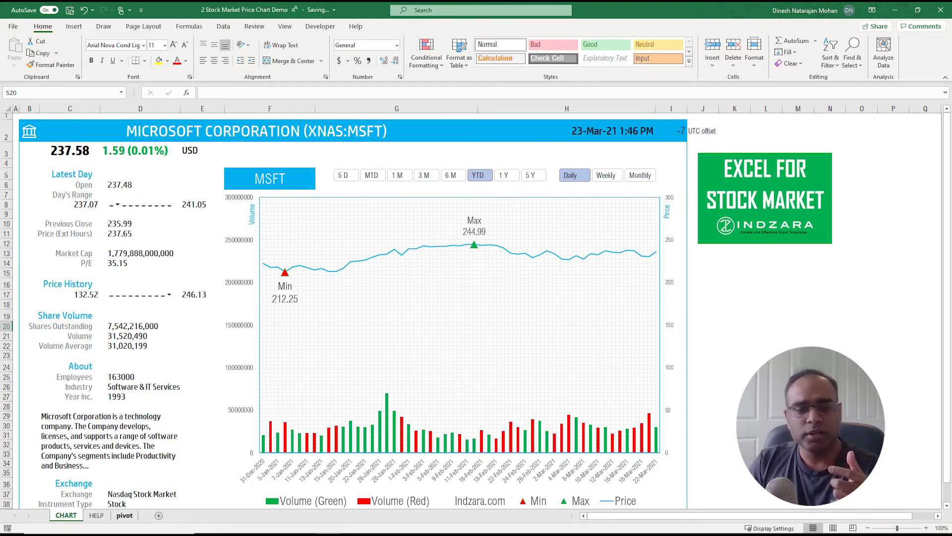
- Examine the PERIOD options and the I_CHART_PER_SEL cell on the pivot sheet against the period slicer on the CHART sheet
{"action": "left_click", "coordinate": [124, 515]}
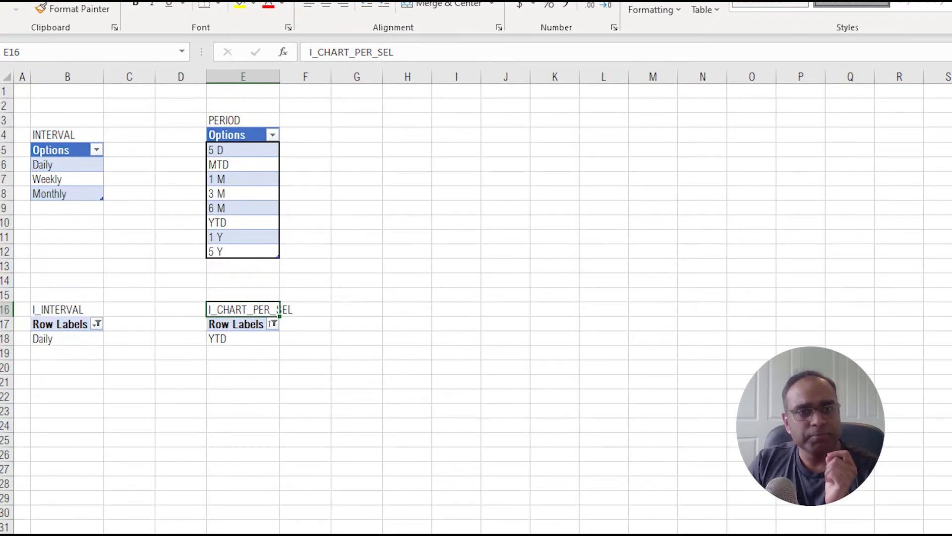
{"action": "left_click", "coordinate": [243, 150]}
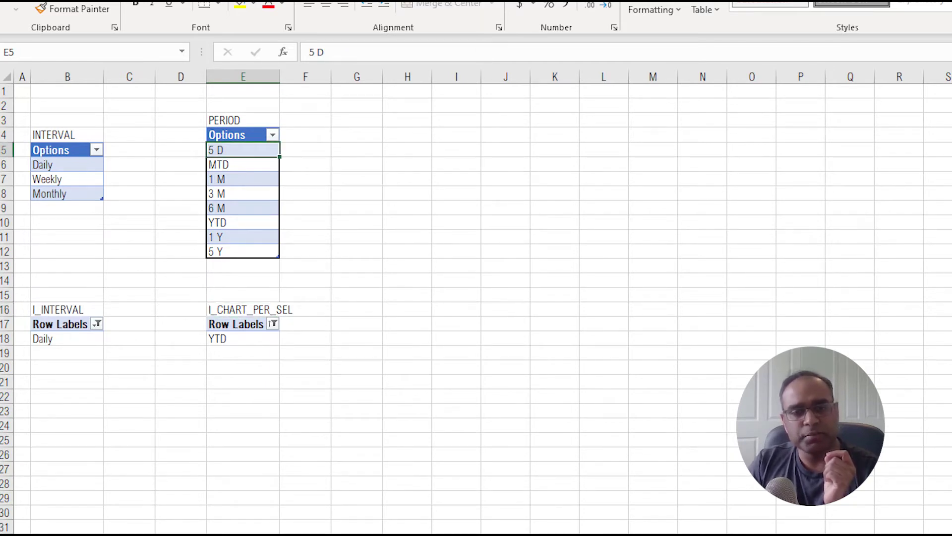
{"action": "left_click", "coordinate": [231, 339]}
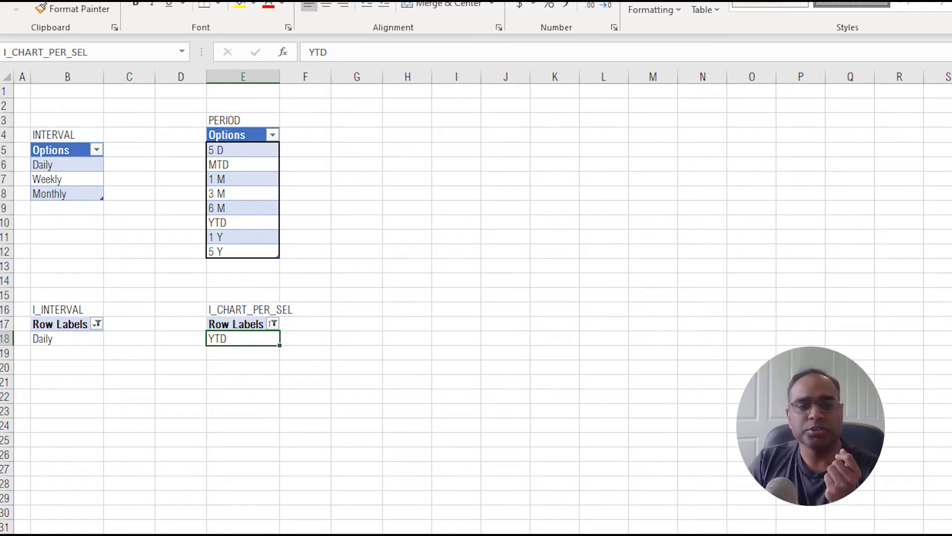
{"action": "key", "text": "ctrl+Page_Up"}
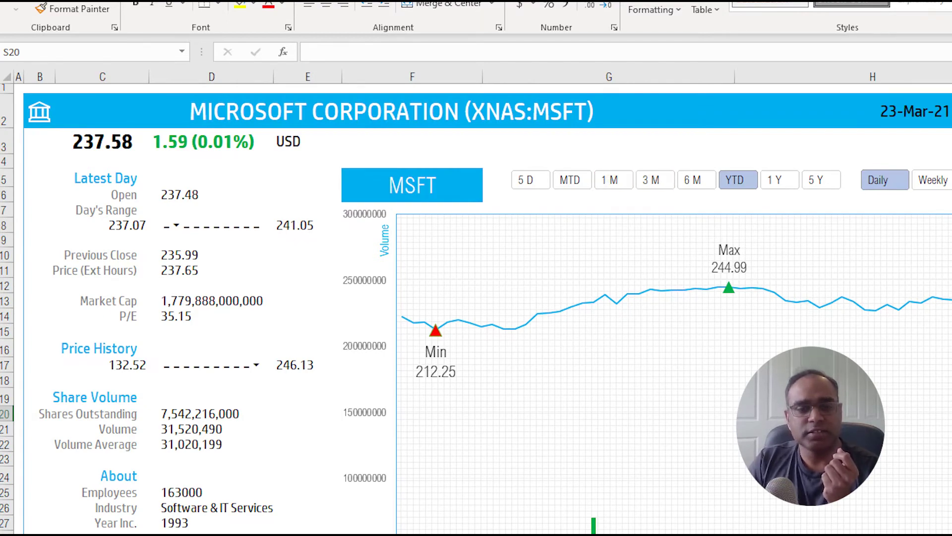
- Examine the full nested IF formula of C_CHART_ST_ROW in cell A14 of the HELP sheet, expanding it for reading
{"action": "key", "text": "ctrl+Page_Down"}
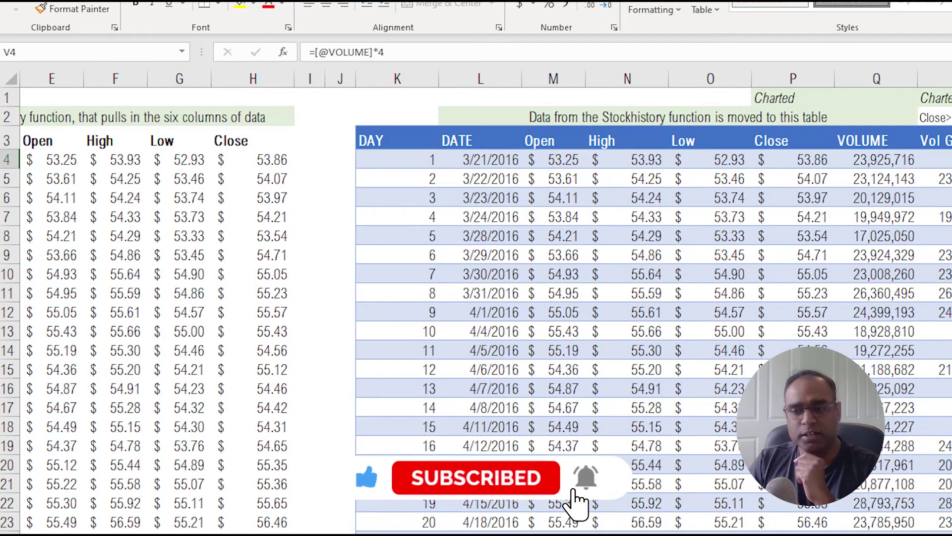
{"action": "scroll", "coordinate": [485, 311], "scroll_direction": "left", "scroll_amount": 4}
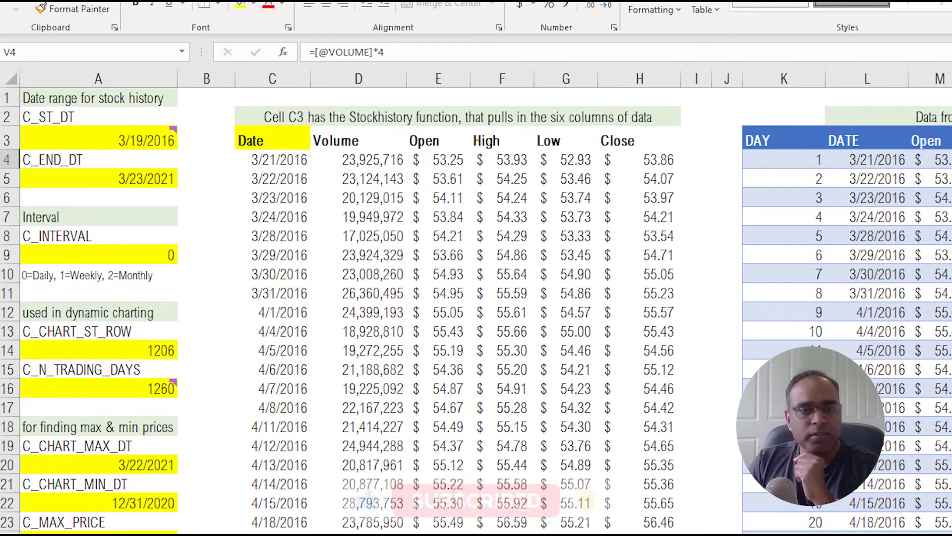
{"action": "left_click", "coordinate": [99, 350]}
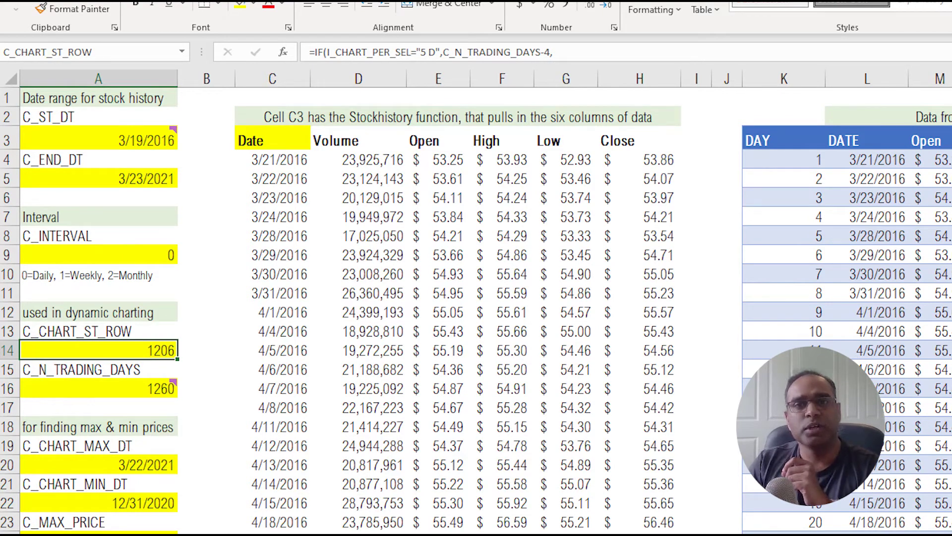
{"action": "key", "text": "ctrl+shift+u"}
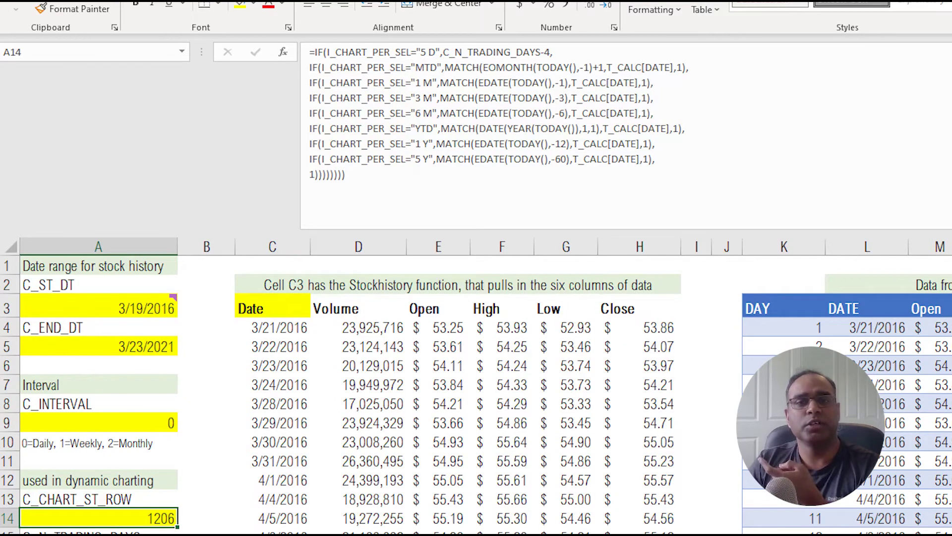
{"action": "key", "text": "ctrl+shift+u"}
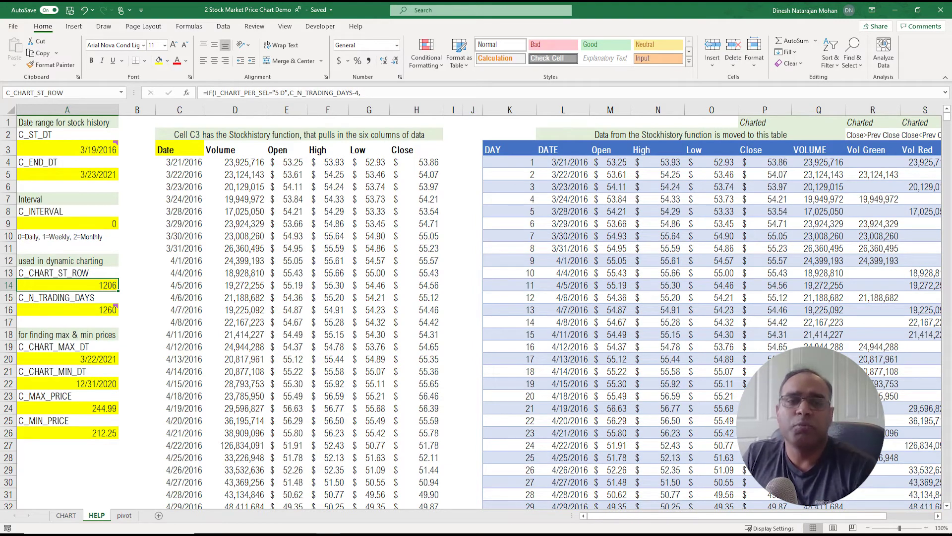
- Read the comment on the C_N_TRADING_DAYS cell and check the entry count of the Volume column D
{"action": "mouse_move", "coordinate": [107, 309]}
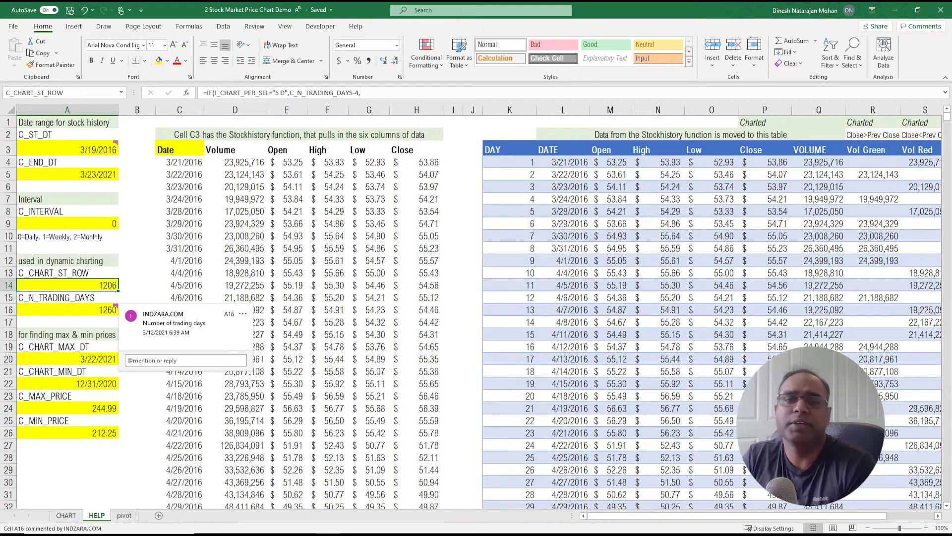
{"action": "left_click", "coordinate": [235, 109]}
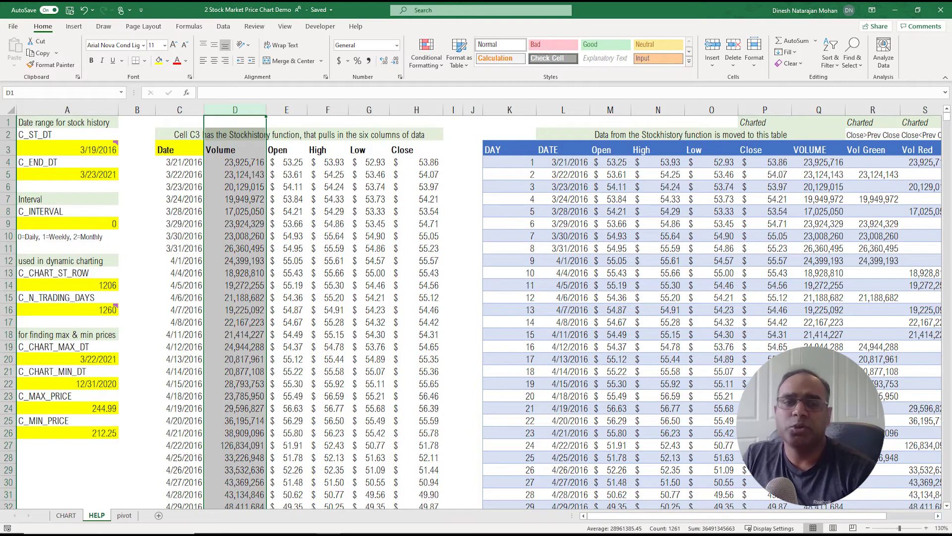
{"action": "mouse_move", "coordinate": [107, 310]}
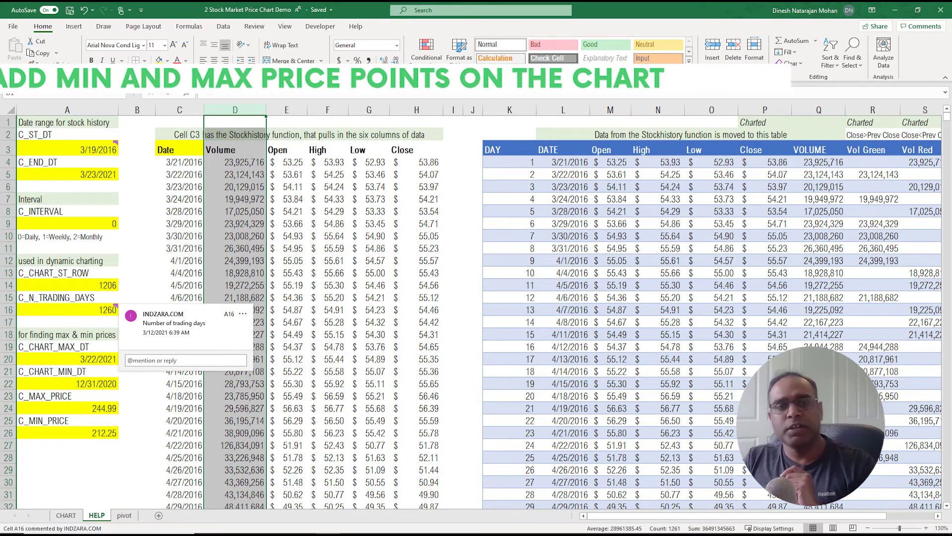
- Examine the C_CHART_MAX_DT, C_CHART_MIN_DT, C_MAX_PRICE and C_MIN_PRICE formulas and compare them with the Max and Min markers on the CHART sheet
{"action": "left_click", "coordinate": [66, 359]}
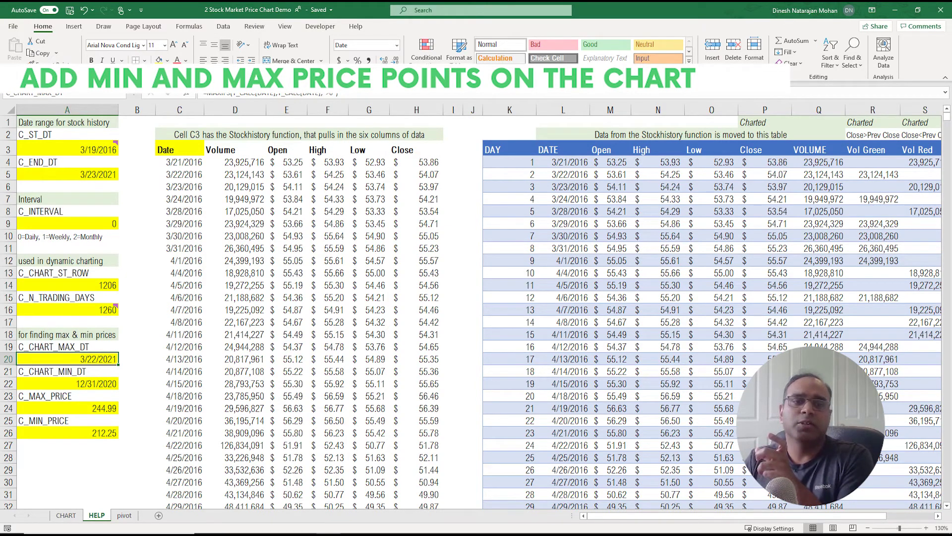
{"action": "left_click", "coordinate": [67, 384]}
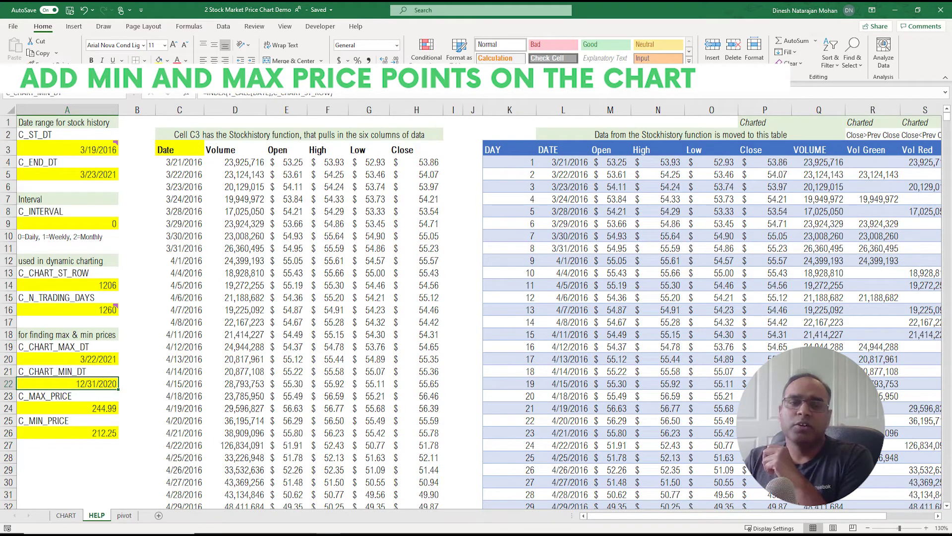
{"action": "left_click", "coordinate": [67, 408]}
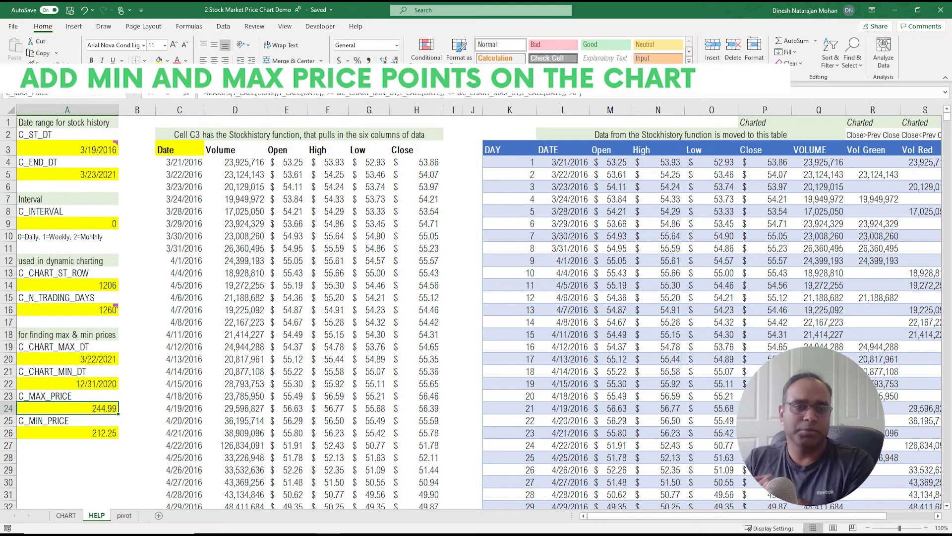
{"action": "left_click", "coordinate": [67, 432]}
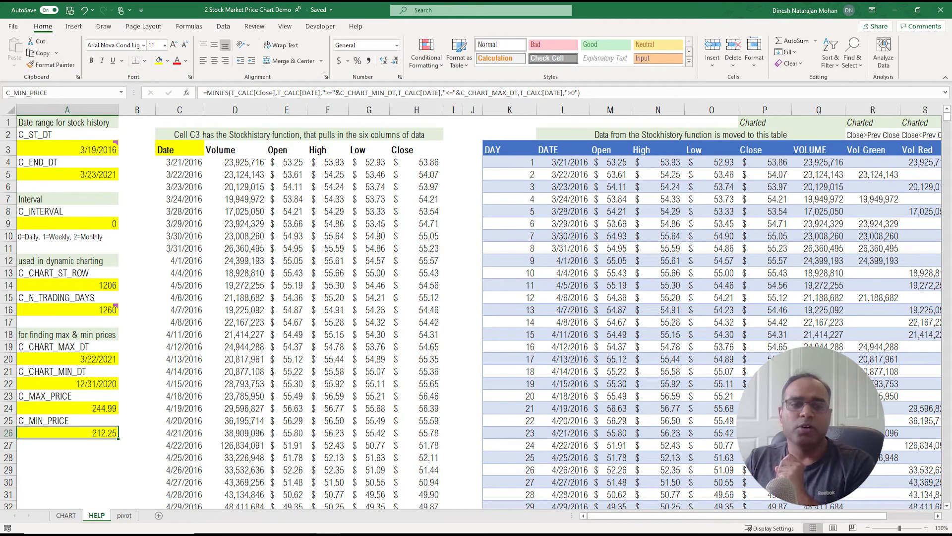
{"action": "left_click", "coordinate": [66, 515]}
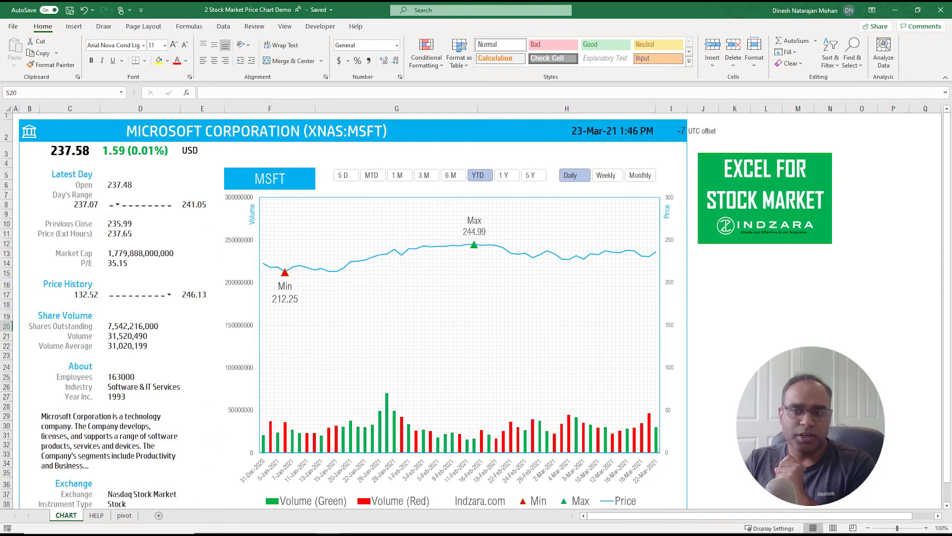
{"action": "left_click", "coordinate": [96, 515]}
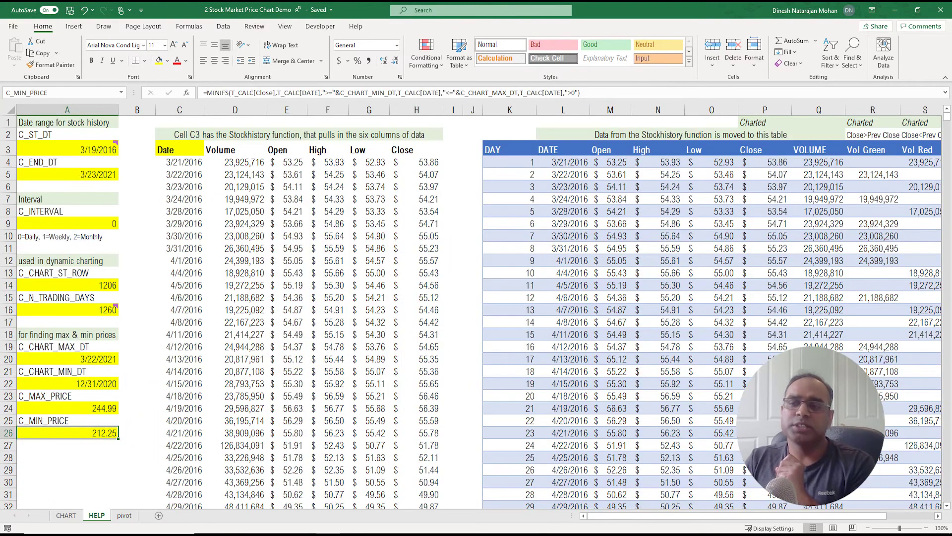
- Widen column T of the HELP sheet's table to fit the full HIGH LABEL header
{"action": "left_click_drag", "start_coordinate": [737, 515], "coordinate": [784, 515]}
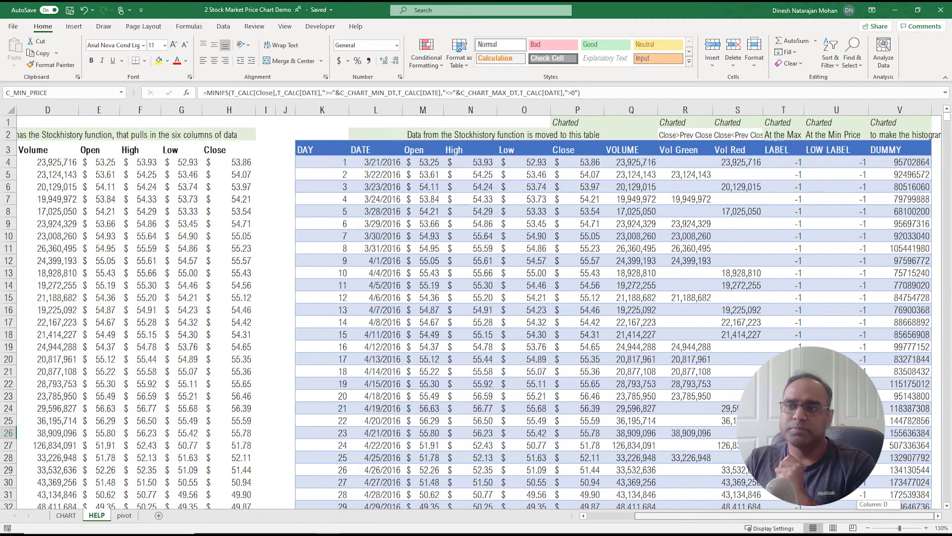
{"action": "left_click", "coordinate": [783, 149]}
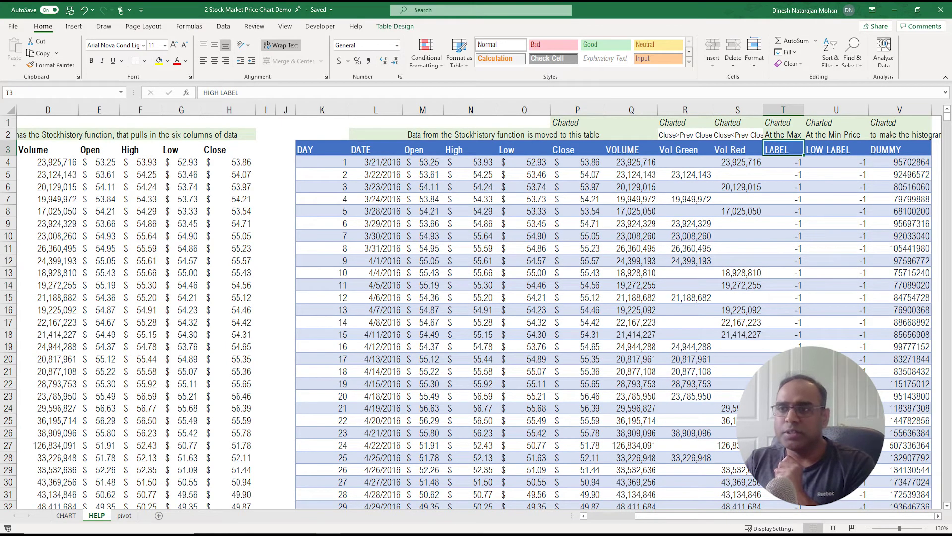
{"action": "left_click_drag", "start_coordinate": [804, 110], "coordinate": [825, 110]}
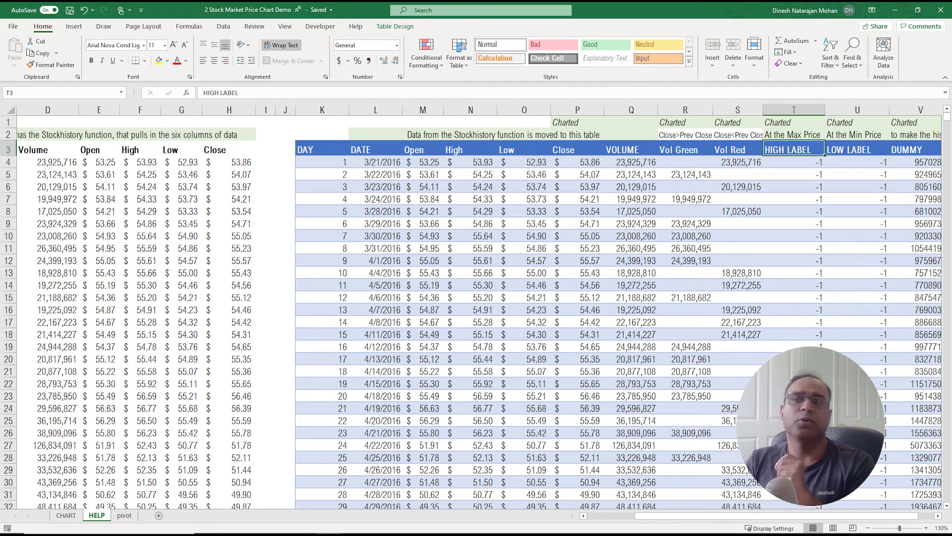
- Examine the HIGH LABEL formula in cell T4 and the LOW LABEL formula in cell U4, leaving both unedited
{"action": "left_click", "coordinate": [793, 162]}
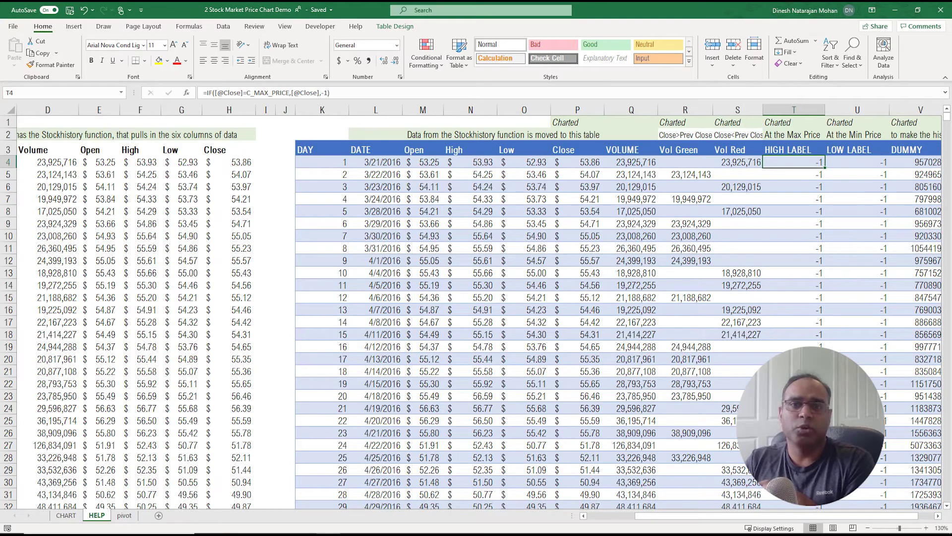
{"action": "left_click_drag", "start_coordinate": [290, 93], "coordinate": [253, 93]}
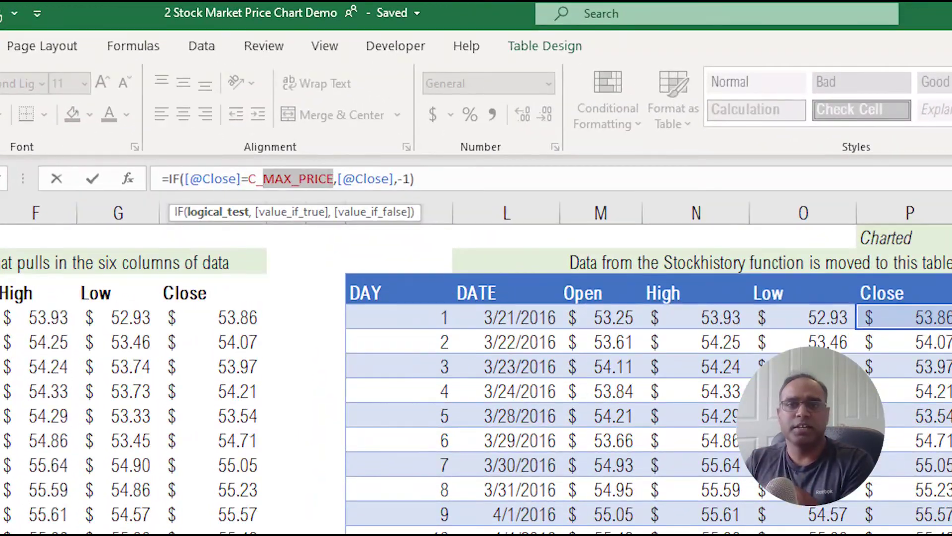
{"action": "left_click", "coordinate": [404, 179]}
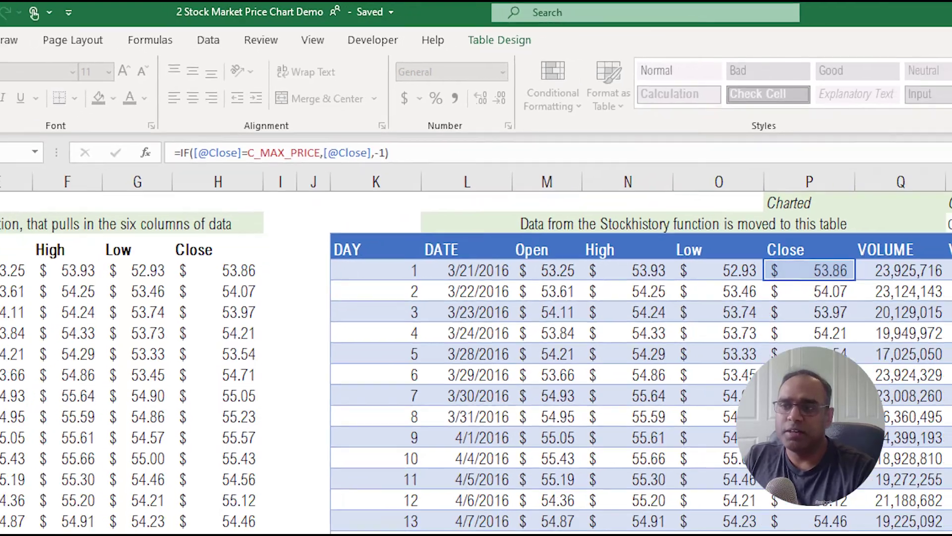
{"action": "key", "text": "Escape"}
{"action": "left_click", "coordinate": [857, 162]}
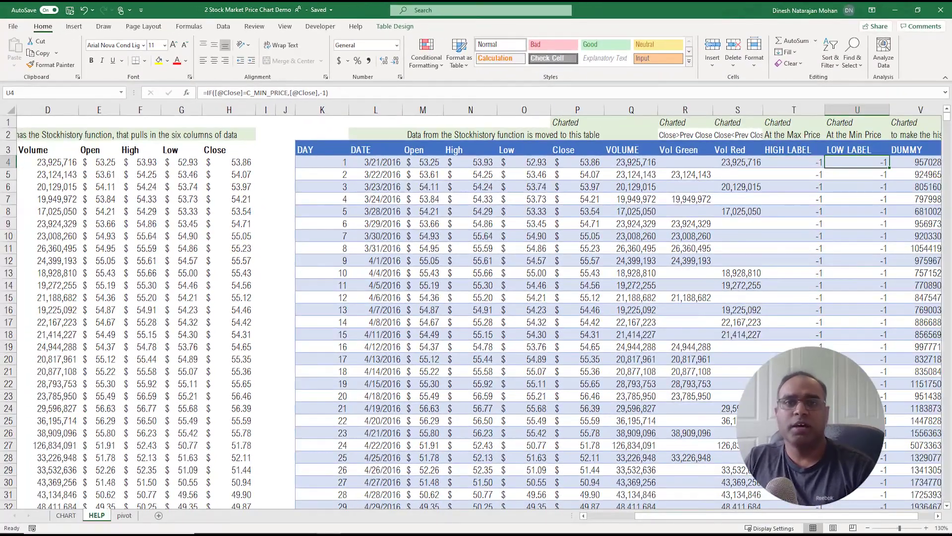
{"action": "left_click", "coordinate": [261, 92]}
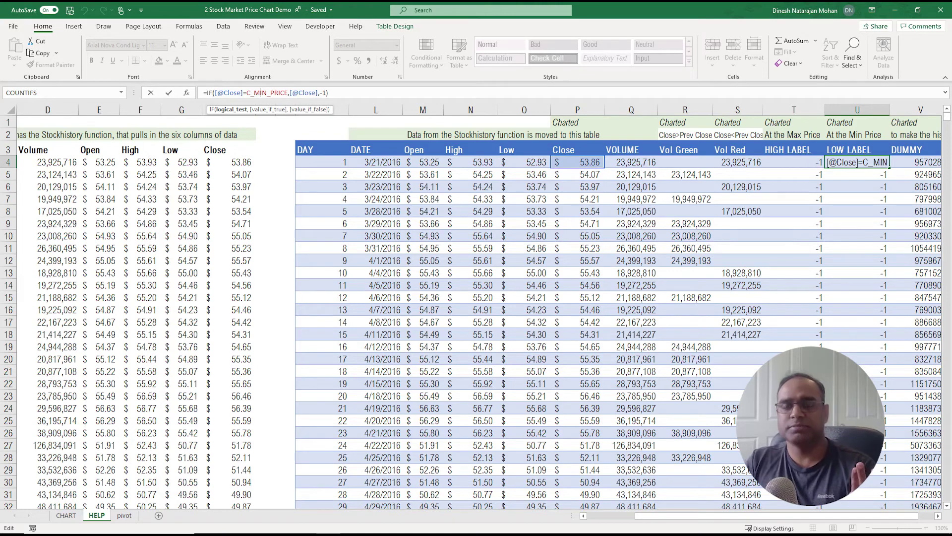
{"action": "key", "text": "Escape"}
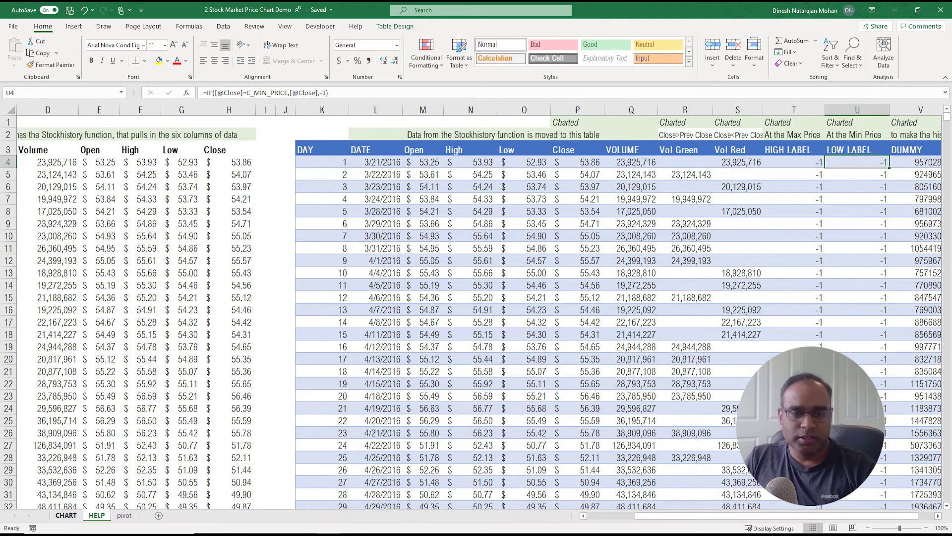
- Check the Min marker on the CHART sheet's price line and save the workbook
{"action": "left_click", "coordinate": [66, 515]}
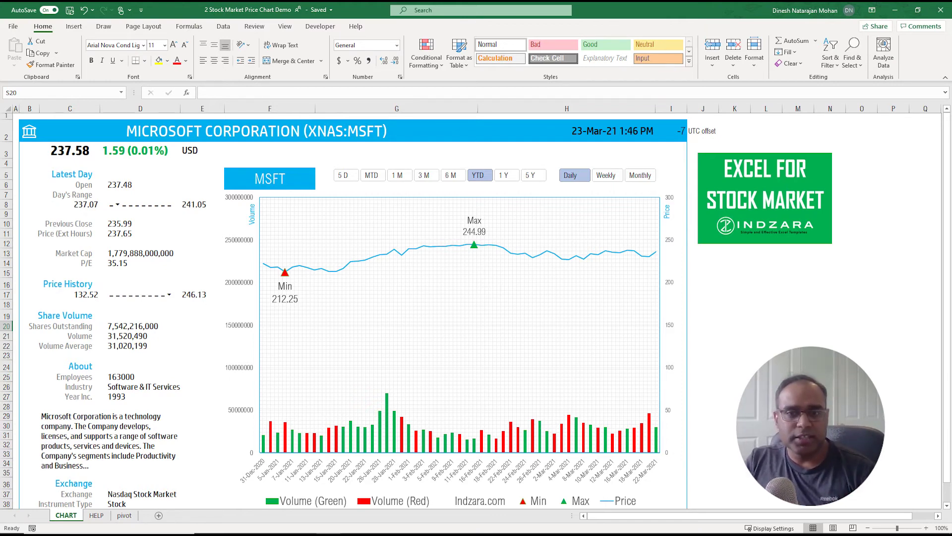
{"action": "mouse_move", "coordinate": [285, 273]}
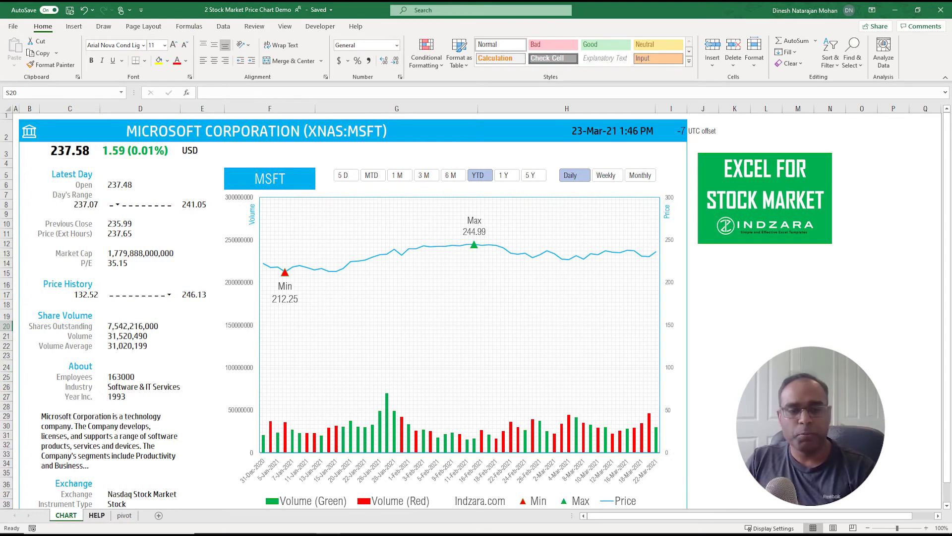
{"action": "key", "text": "ctrl+s"}
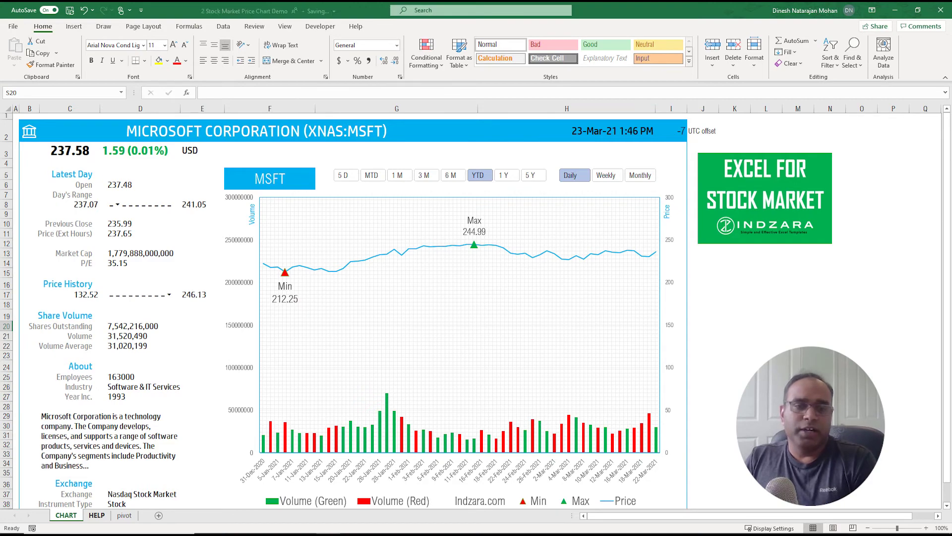
- Compare the HELP sheet's charted columns with the CHART sheet and review the chart's source series list, leaving it unedited
{"action": "left_click", "coordinate": [97, 515]}
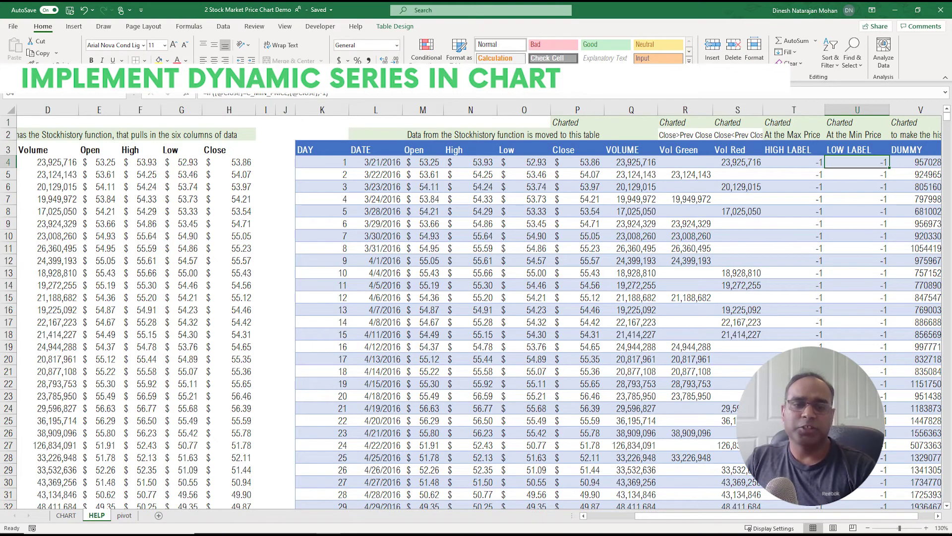
{"action": "left_click", "coordinate": [66, 514]}
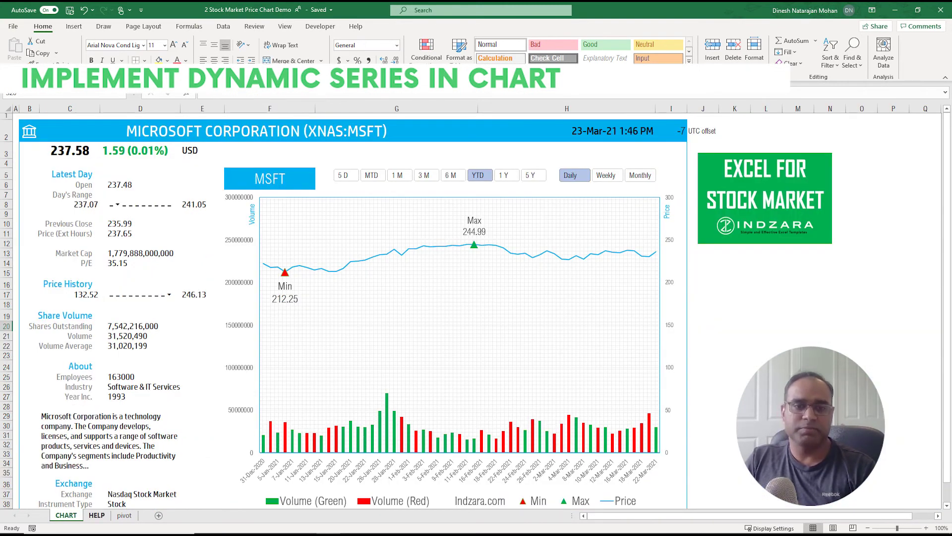
{"action": "left_click", "coordinate": [97, 515]}
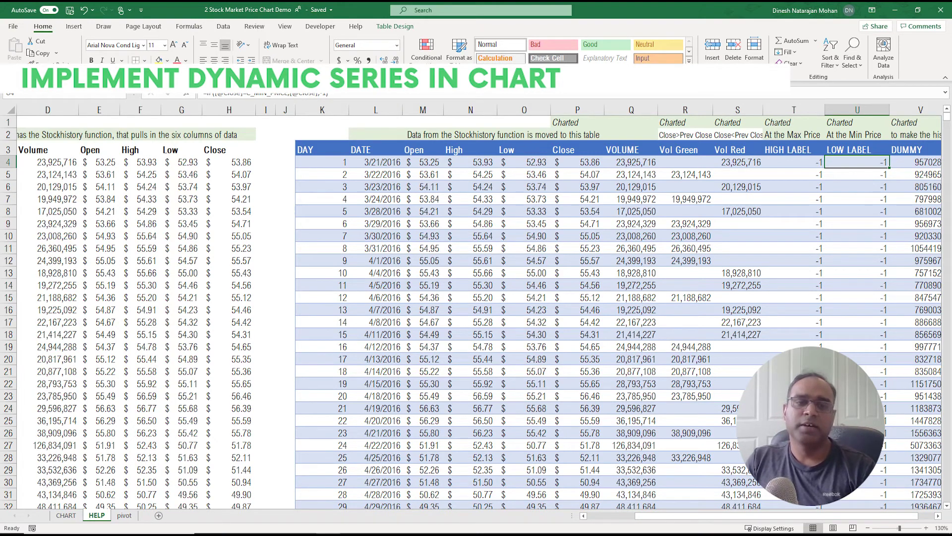
{"action": "left_click", "coordinate": [66, 515]}
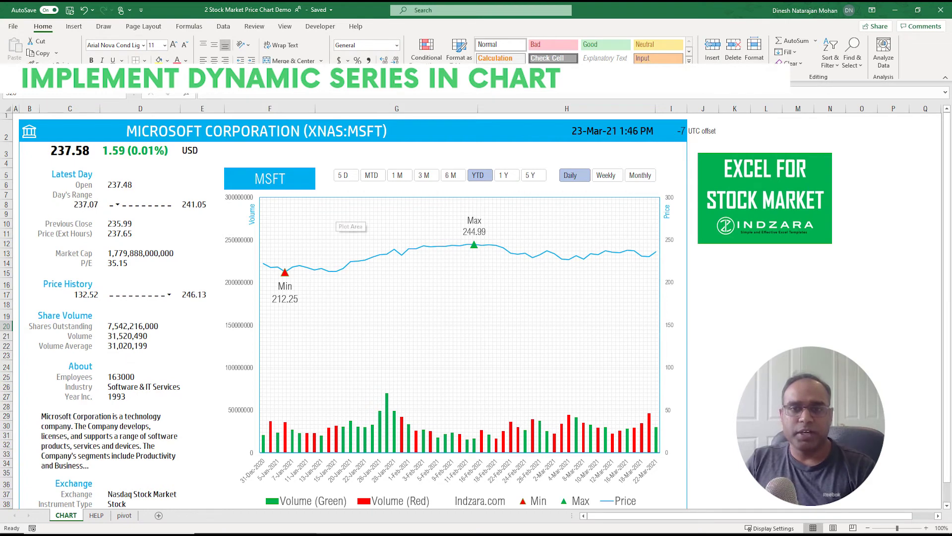
{"action": "right_click", "coordinate": [337, 214]}
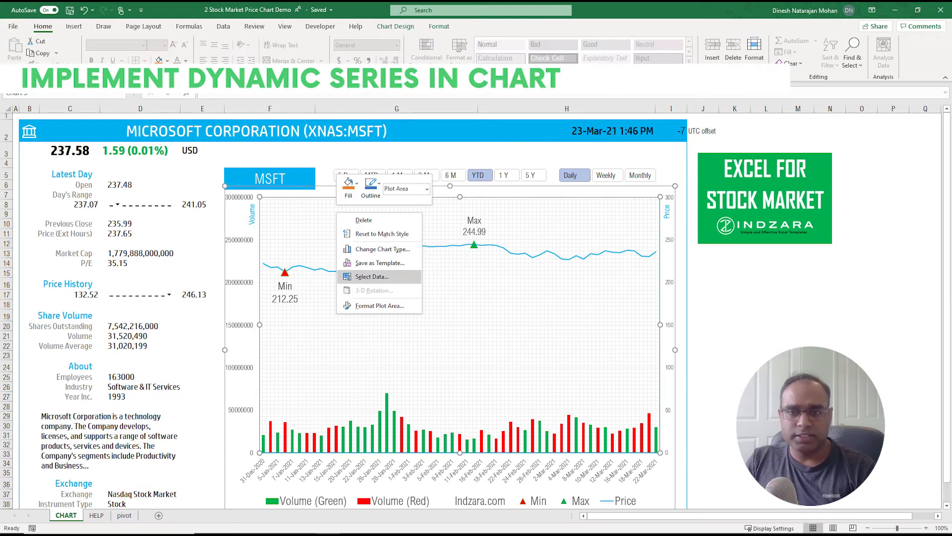
{"action": "left_click", "coordinate": [372, 276]}
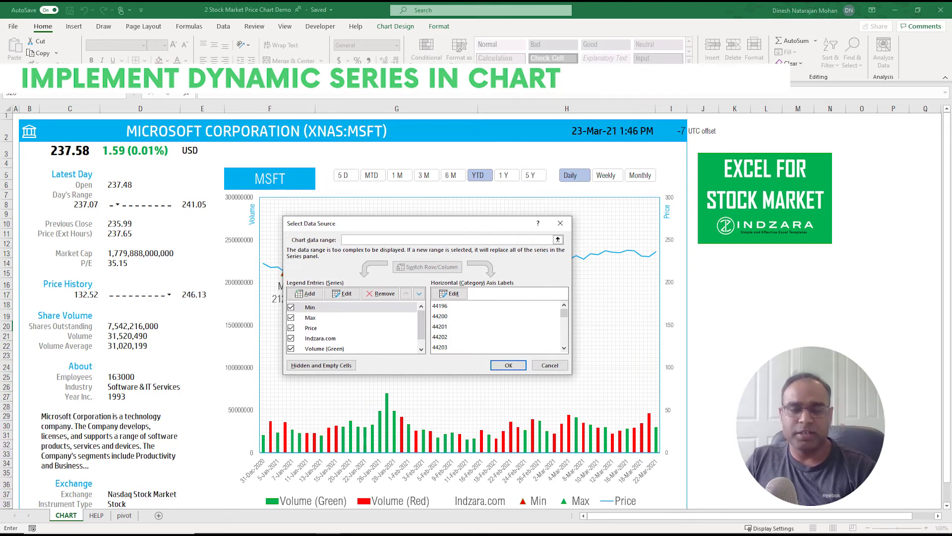
{"action": "left_click_drag", "start_coordinate": [420, 323], "coordinate": [421, 332]}
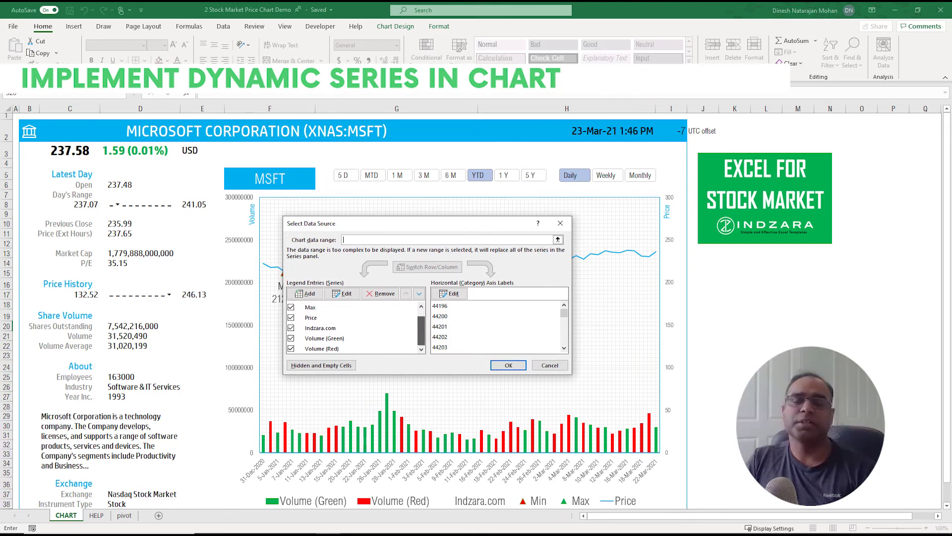
{"action": "left_click", "coordinate": [550, 366]}
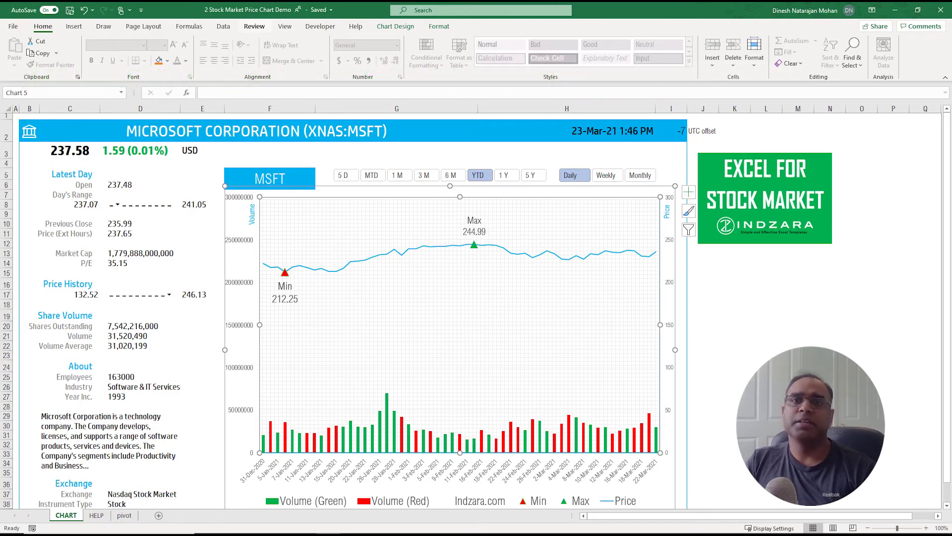
- Examine the OFFSET formulas of the defined names CH_DATE through CH_VOL_RED, with the Refers To column widened to show them fully
{"action": "left_click", "coordinate": [189, 26]}
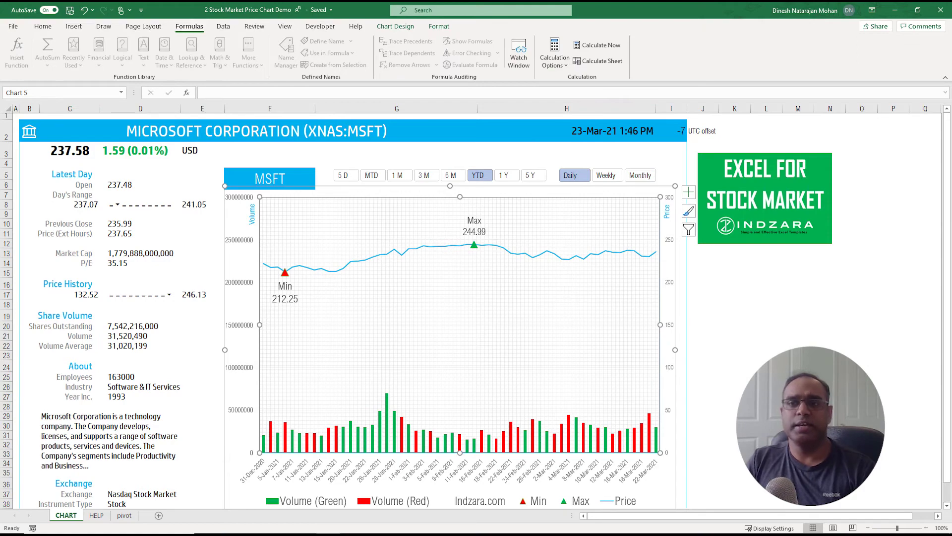
{"action": "left_click", "coordinate": [703, 283]}
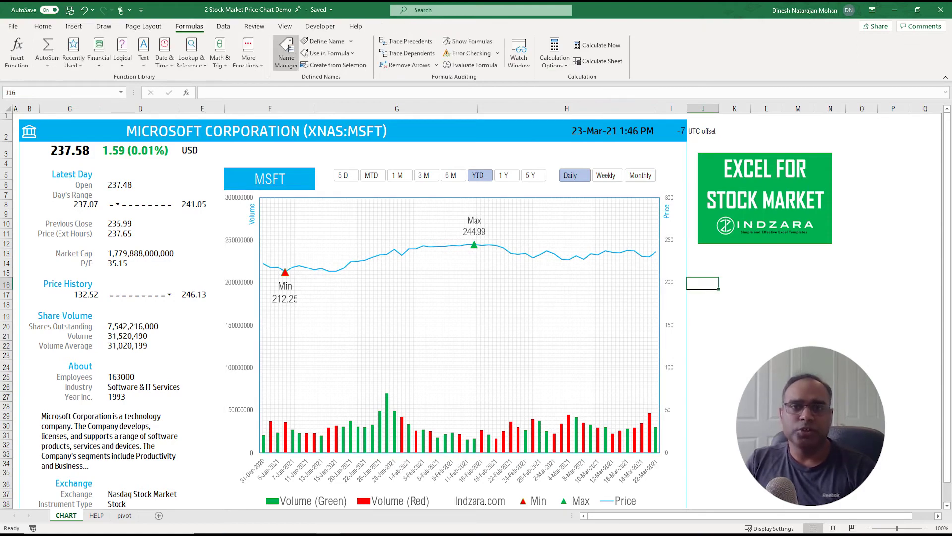
{"action": "left_click", "coordinate": [286, 52]}
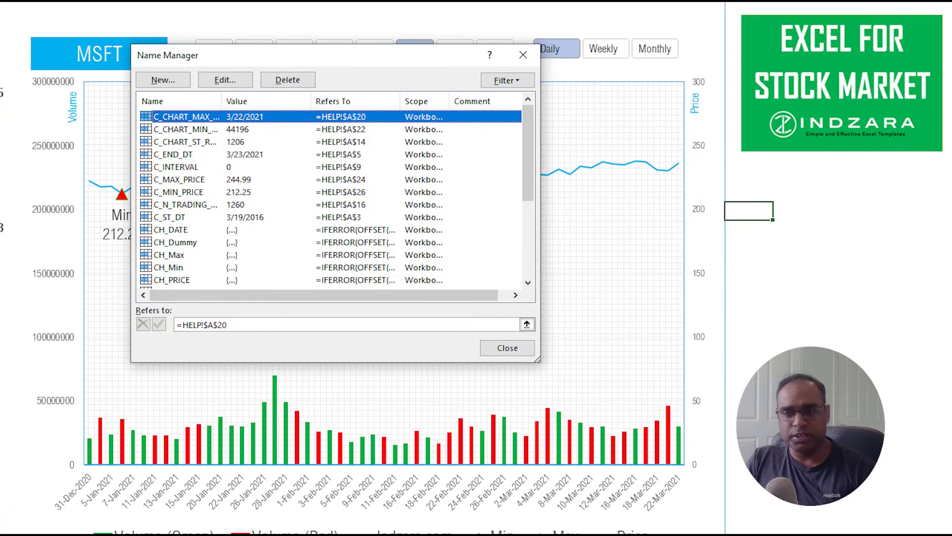
{"action": "left_click_drag", "start_coordinate": [538, 359], "coordinate": [926, 466]}
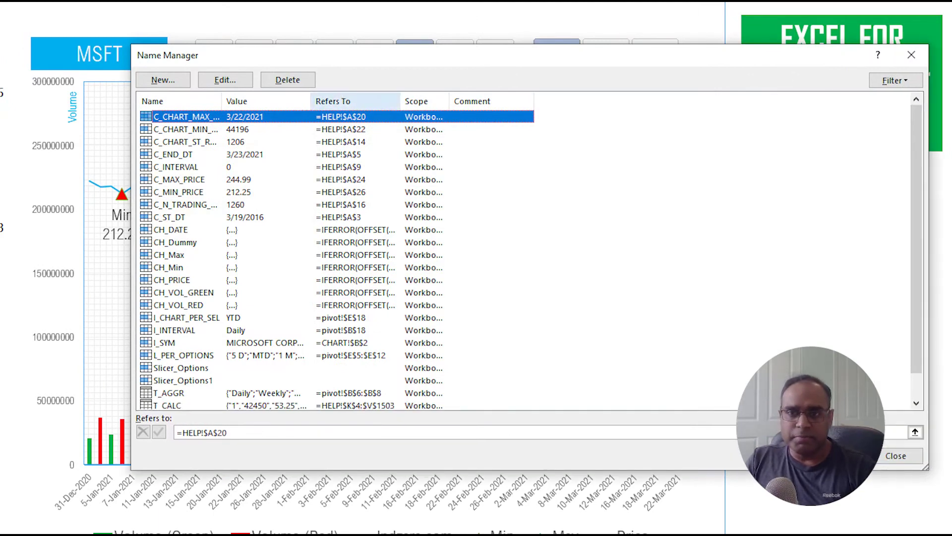
{"action": "left_click_drag", "start_coordinate": [400, 101], "coordinate": [736, 101]}
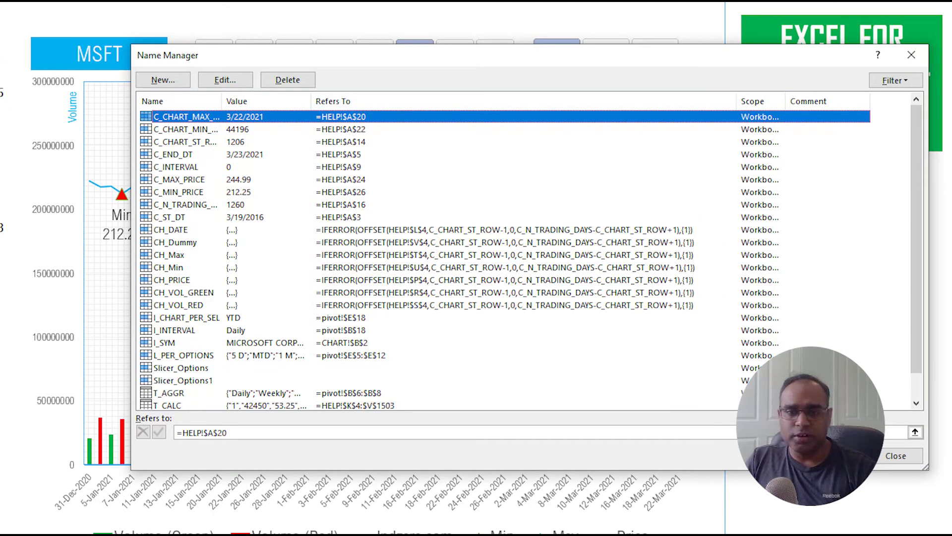
{"action": "left_click", "coordinate": [170, 230]}
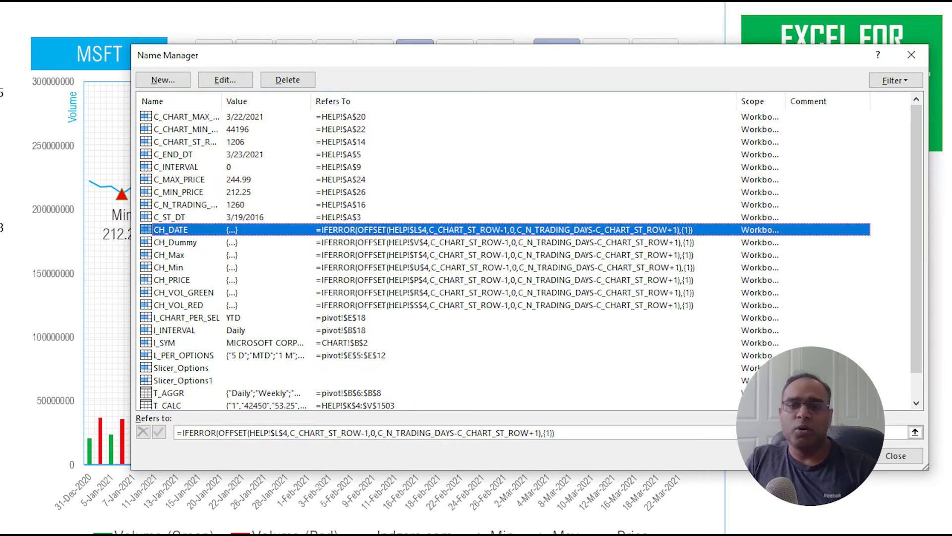
{"action": "left_click", "coordinate": [178, 305], "text": "shift"}
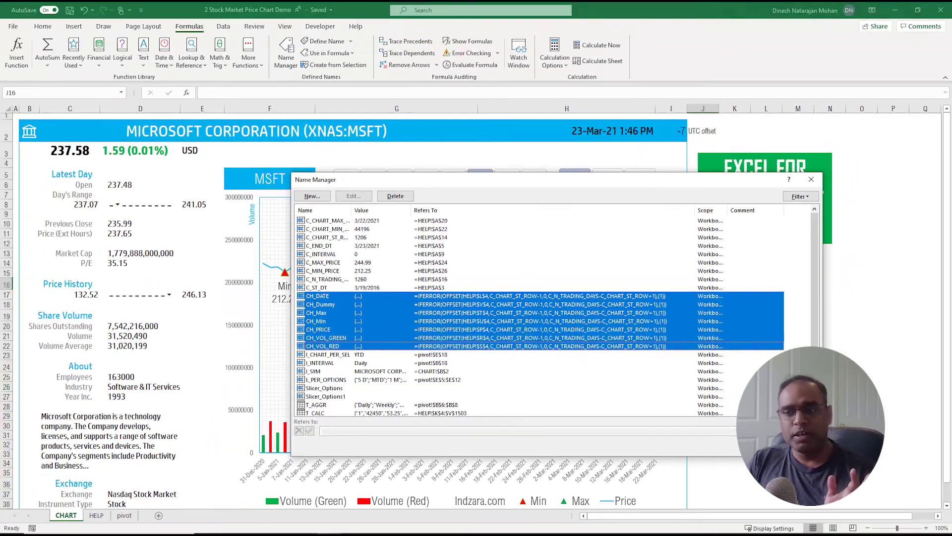
{"action": "key", "text": "Escape"}
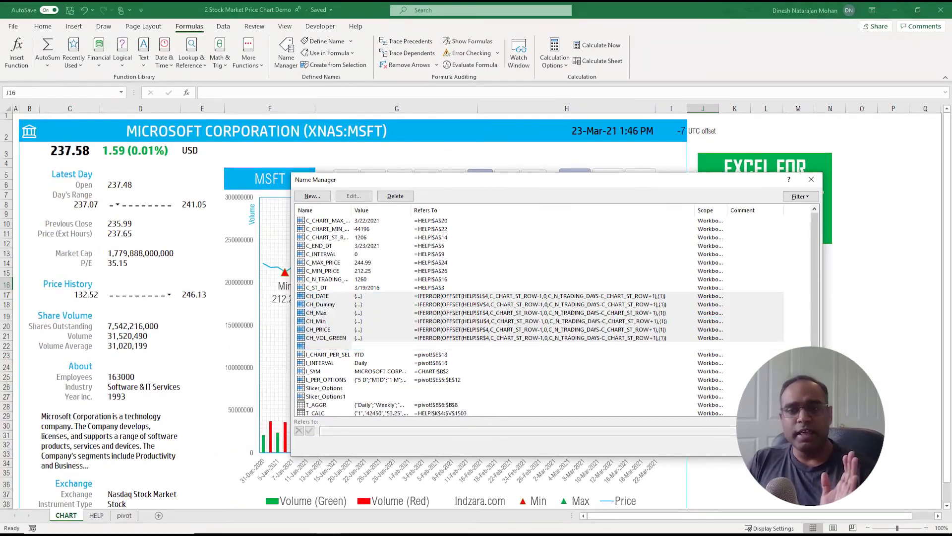
{"action": "key", "text": "Escape"}
- Examine how the chart's Min series references the CH_Min name in its series values, leaving the series unedited
{"action": "right_click", "coordinate": [455, 291]}
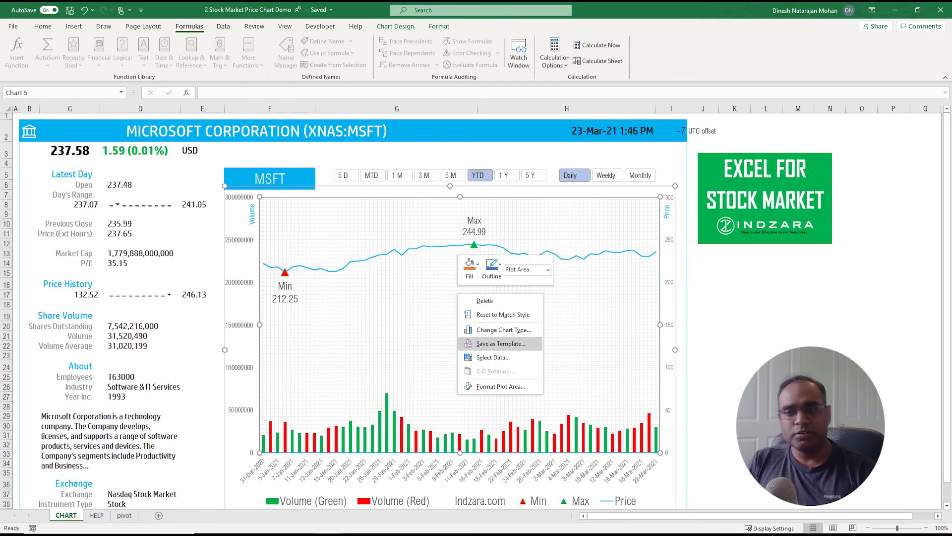
{"action": "left_click", "coordinate": [484, 357]}
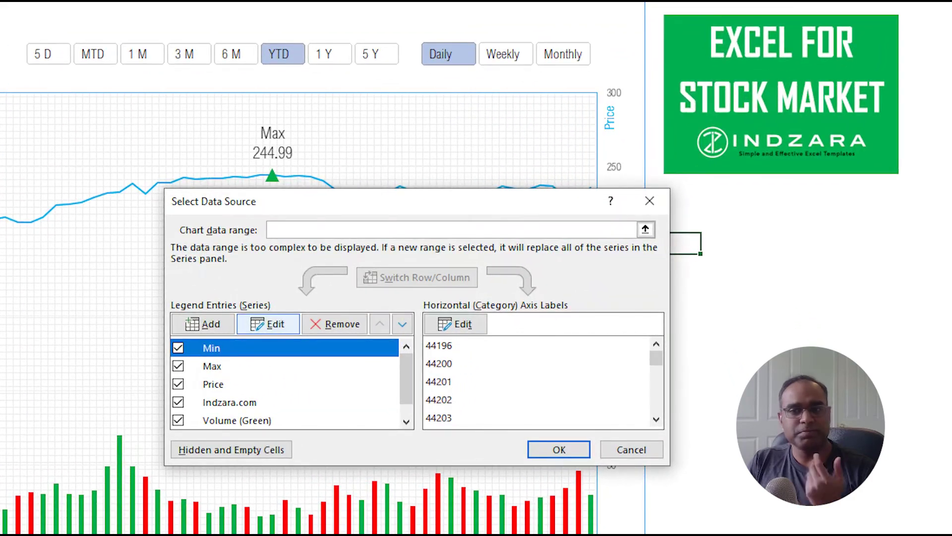
{"action": "left_click", "coordinate": [268, 324]}
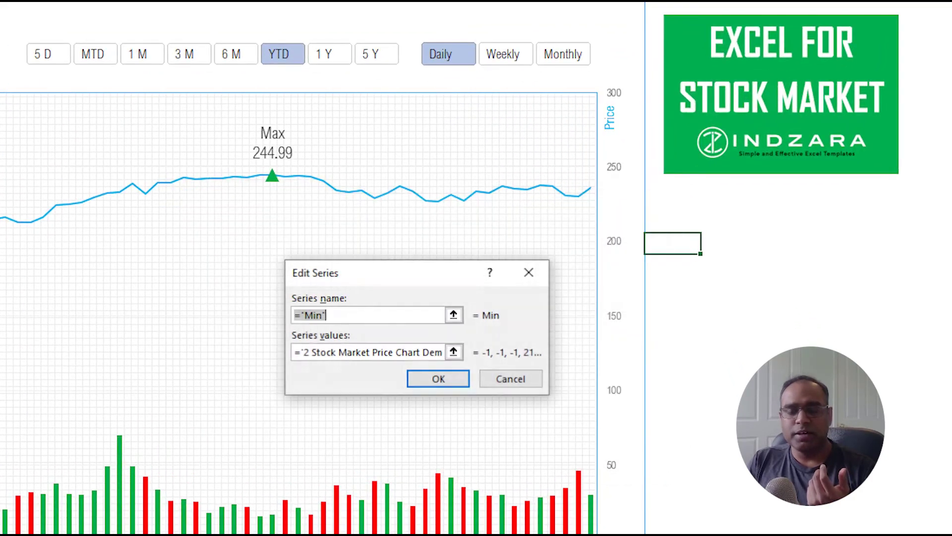
{"action": "left_click_drag", "start_coordinate": [362, 353], "coordinate": [452, 352]}
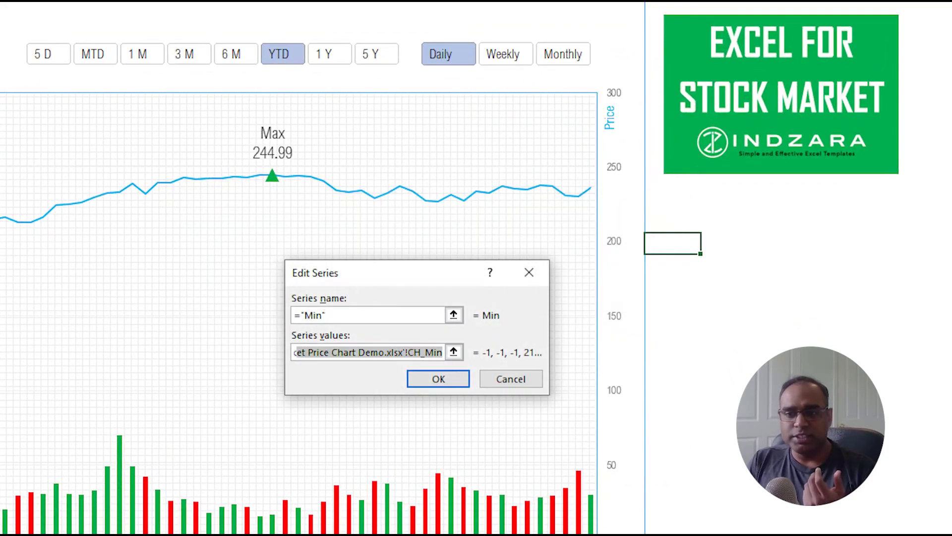
{"action": "left_click", "coordinate": [425, 352]}
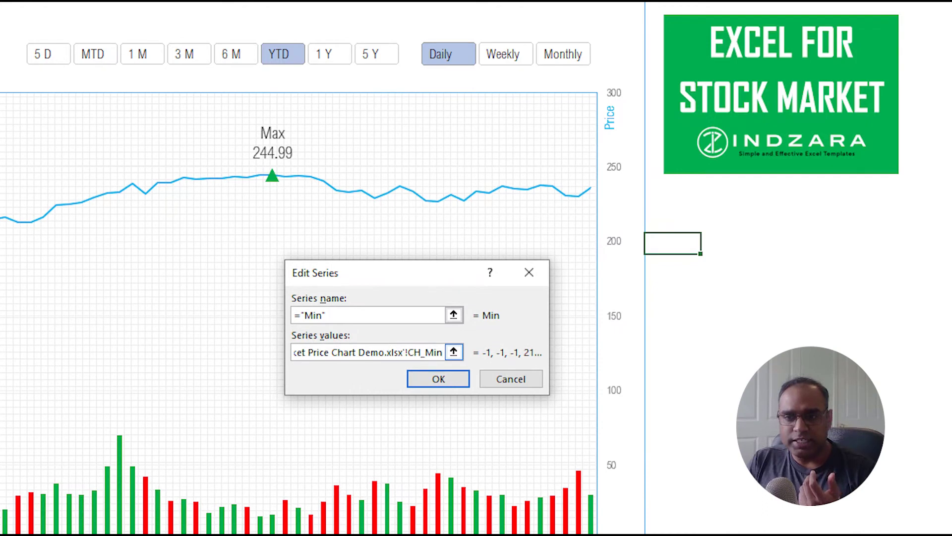
{"action": "left_click_drag", "start_coordinate": [408, 352], "coordinate": [443, 352]}
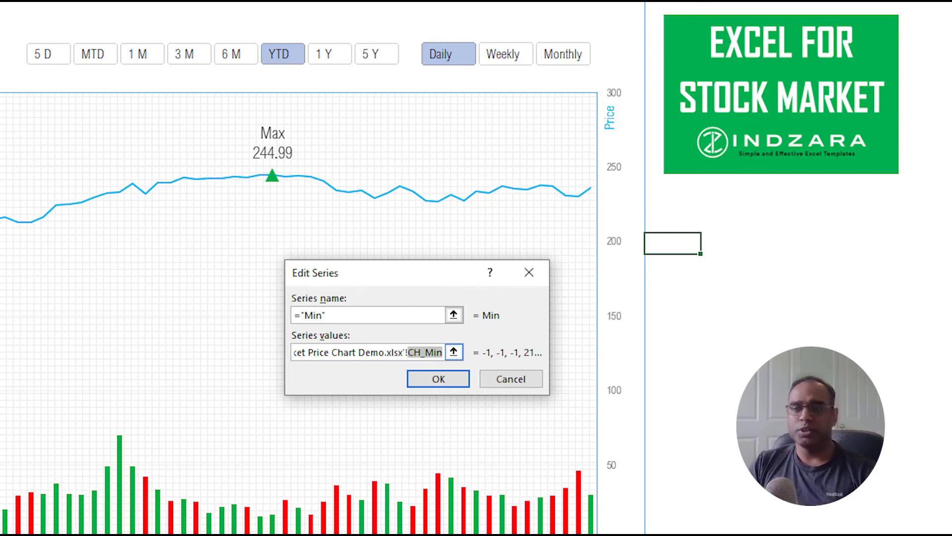
{"action": "left_click", "coordinate": [511, 378]}
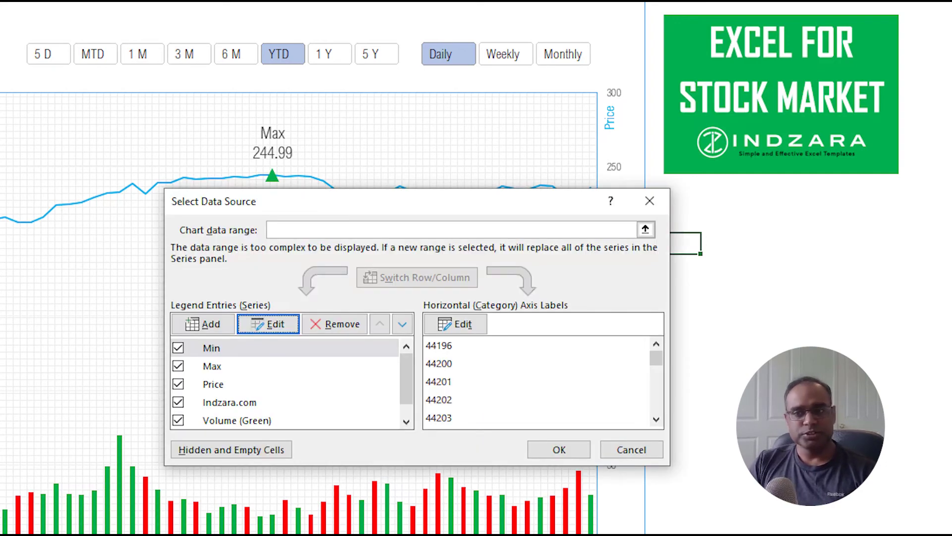
{"action": "left_click", "coordinate": [631, 448]}
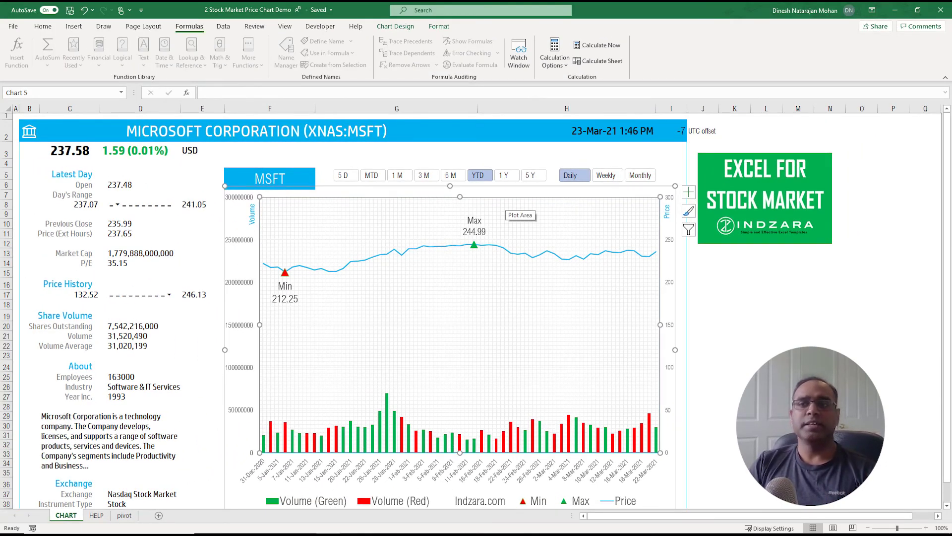
- Set the stock chart's period to 1 Y
{"action": "left_click", "coordinate": [765, 315]}
{"action": "left_click", "coordinate": [506, 175]}
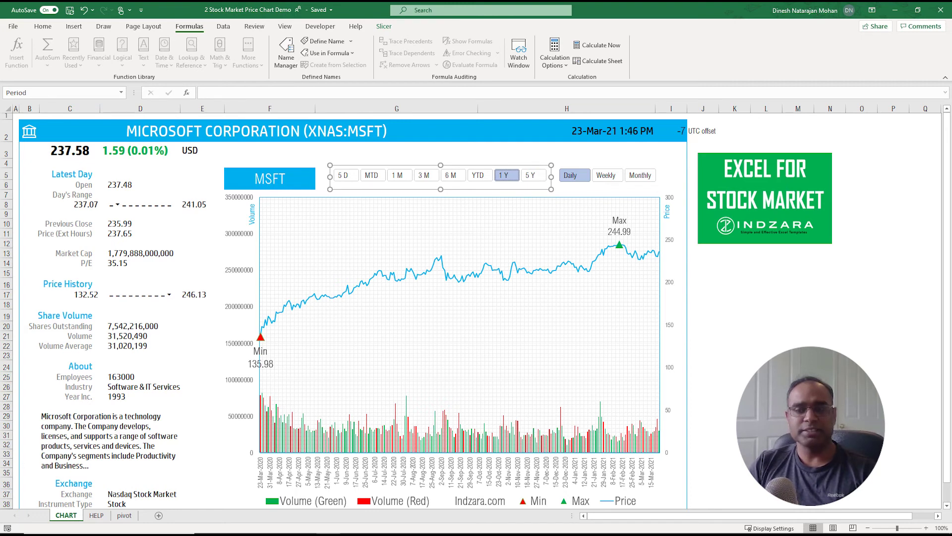
{"action": "left_click", "coordinate": [735, 315]}
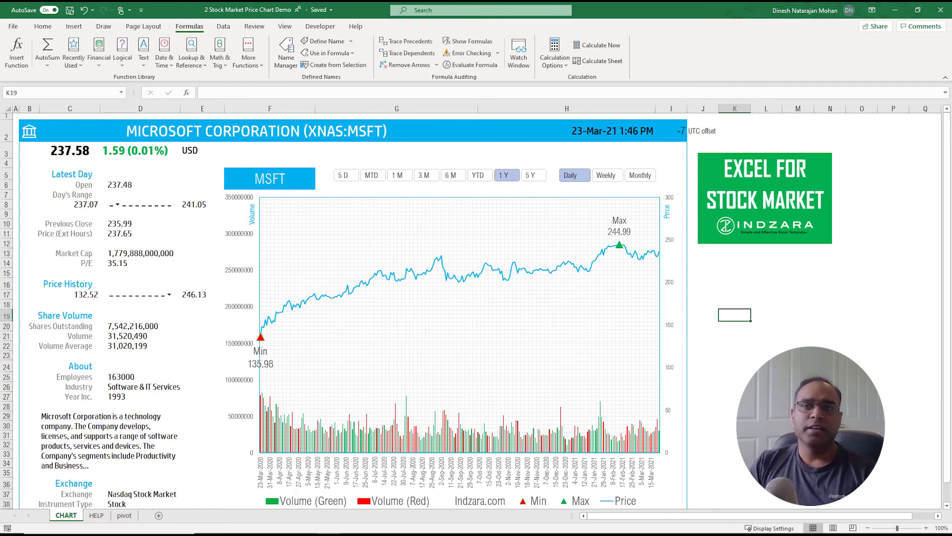
- Change the stock symbol in the CHART sheet's title cell to XNAS:TSLA and set the chart period to YTD
{"action": "left_click", "coordinate": [248, 131]}
{"action": "type", "text": "XNAS:"}
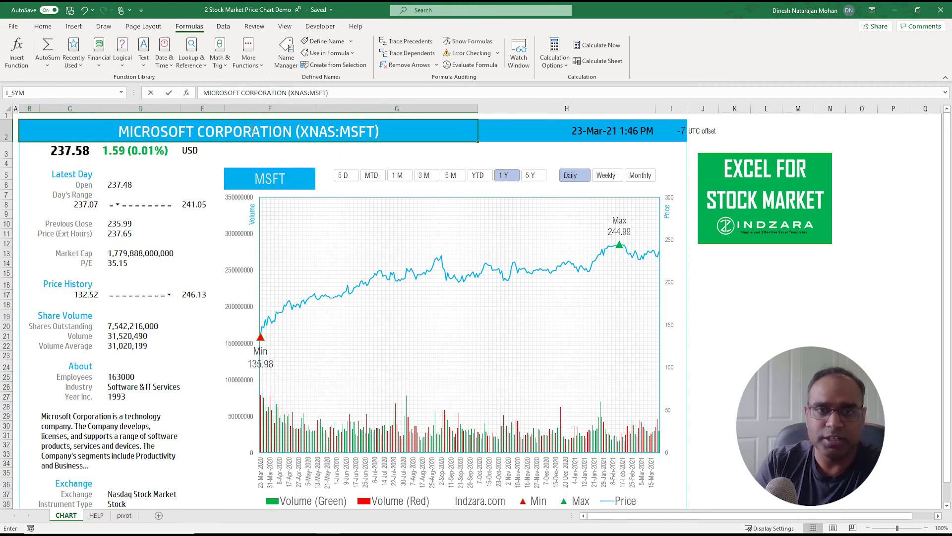
{"action": "type", "text": "TSLA"}
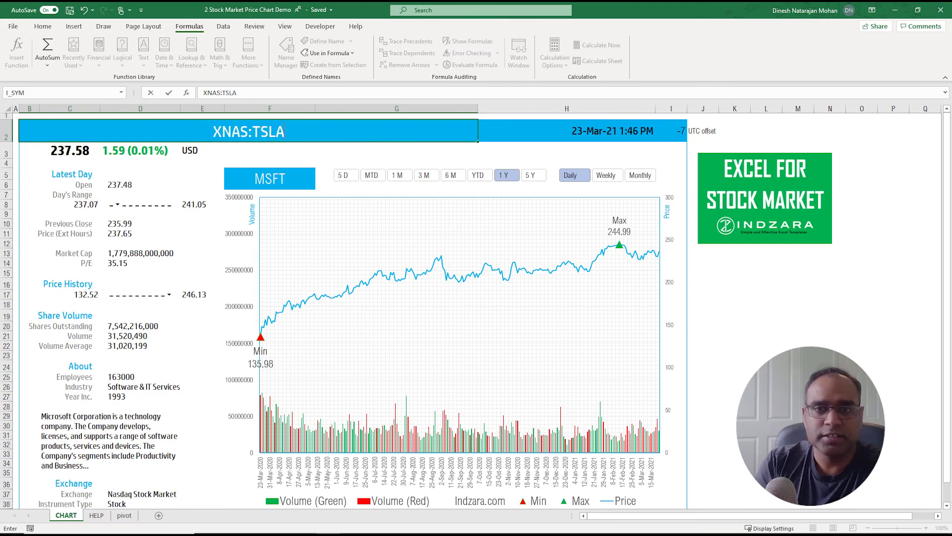
{"action": "key", "text": "Return"}
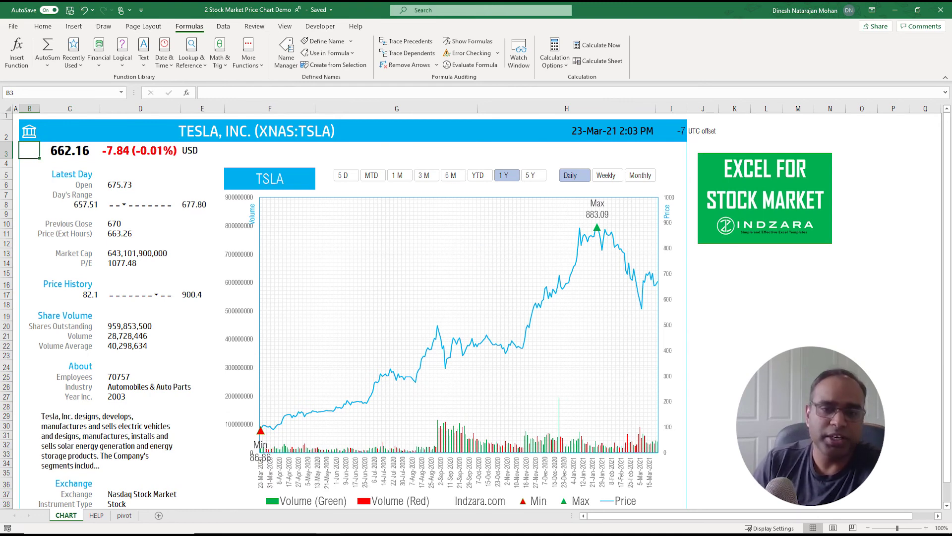
{"action": "left_click", "coordinate": [478, 175]}
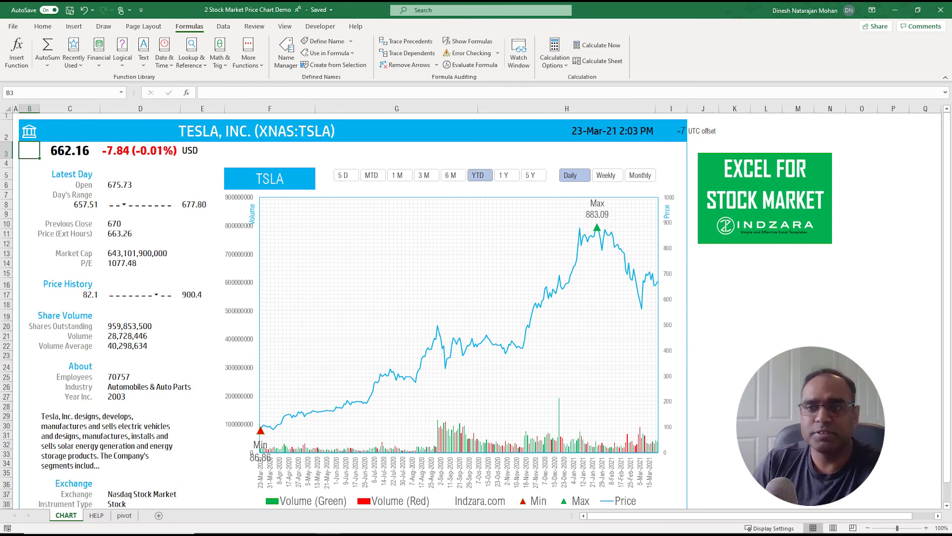